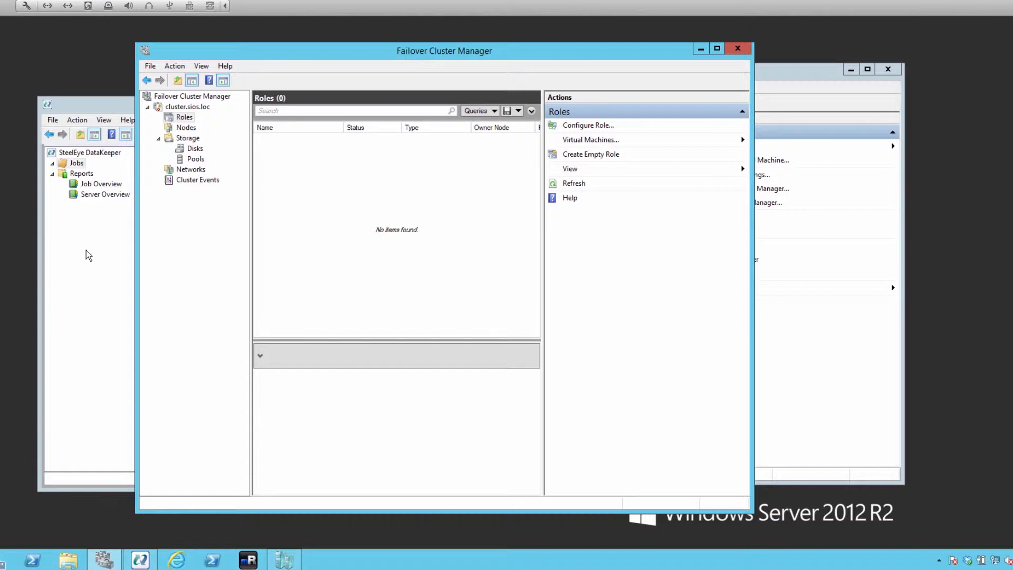
Step: Switch to DataKeeper and create a new job named "E Drive" without a description
click(91, 265)
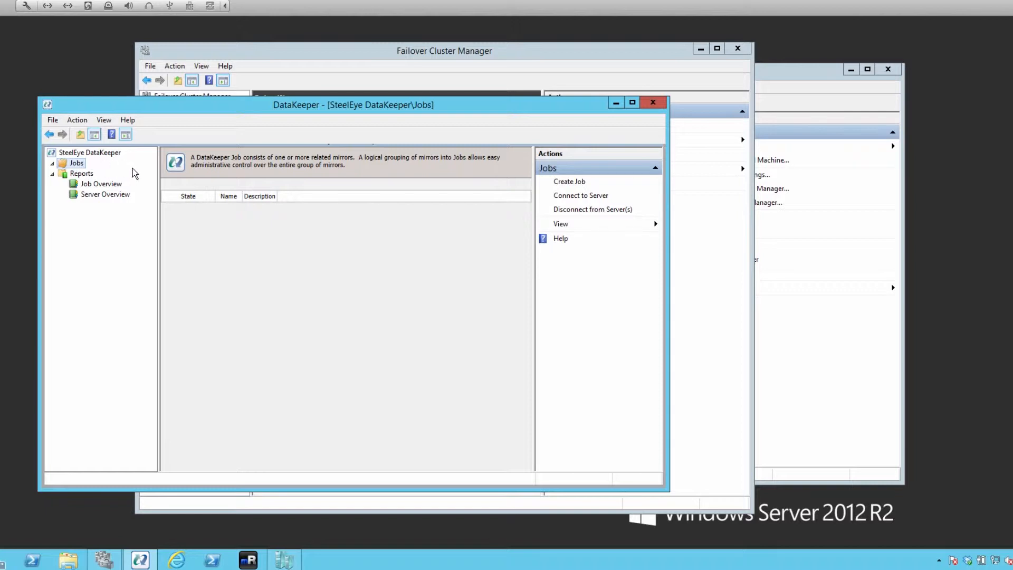
right_click(75, 167)
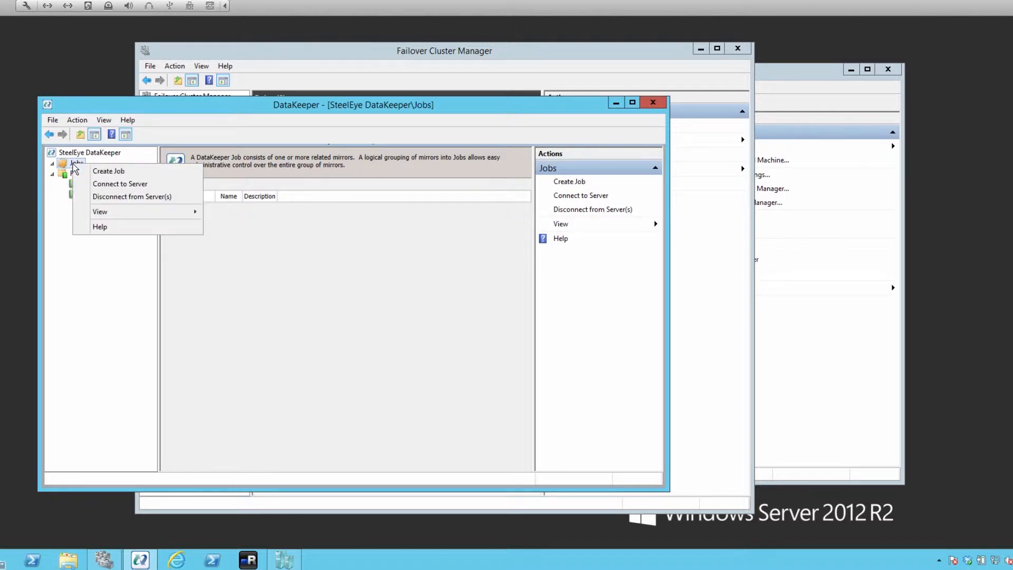
click(254, 106)
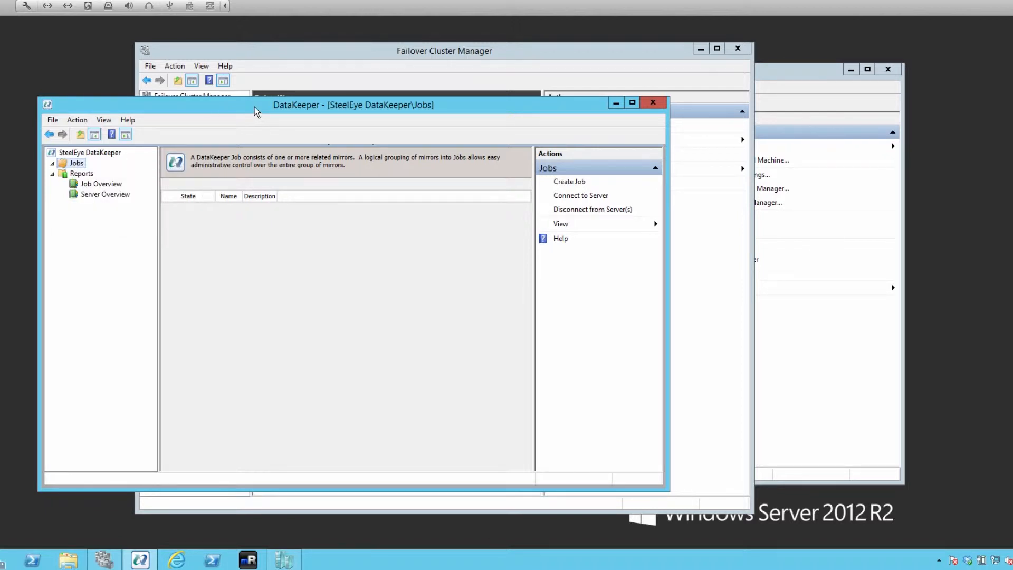
right_click(78, 165)
click(120, 169)
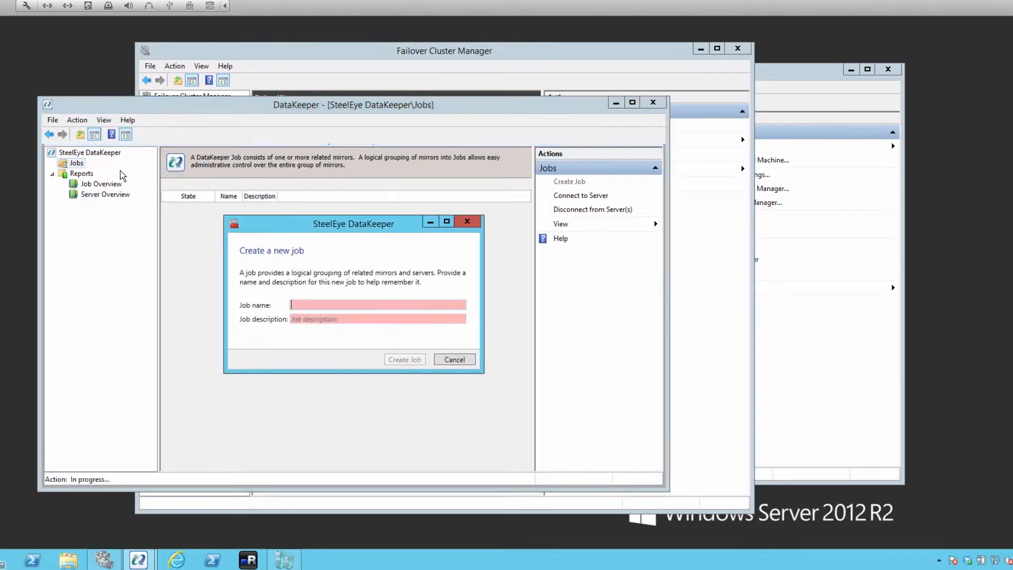
text(E Drive)
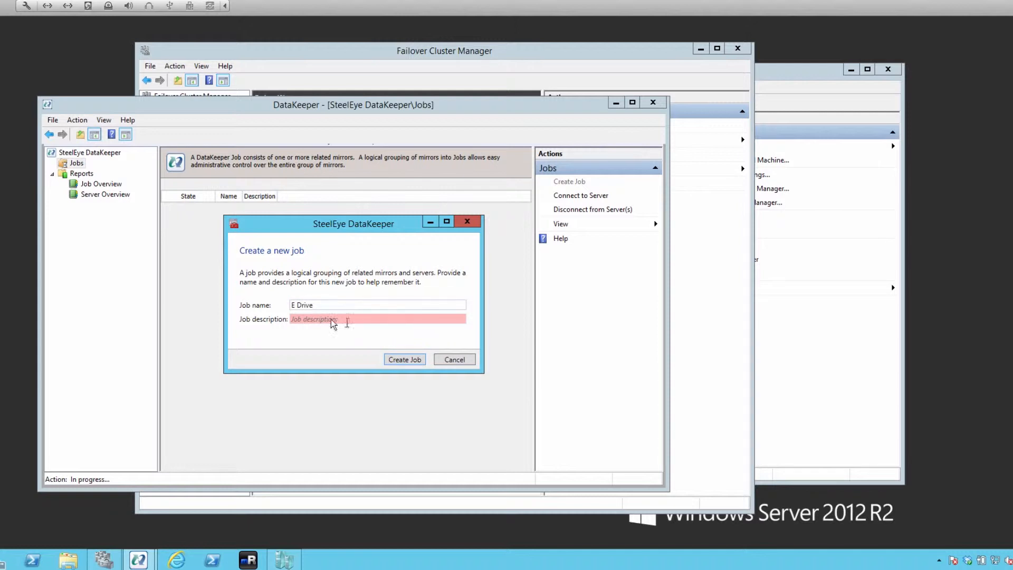
click(400, 362)
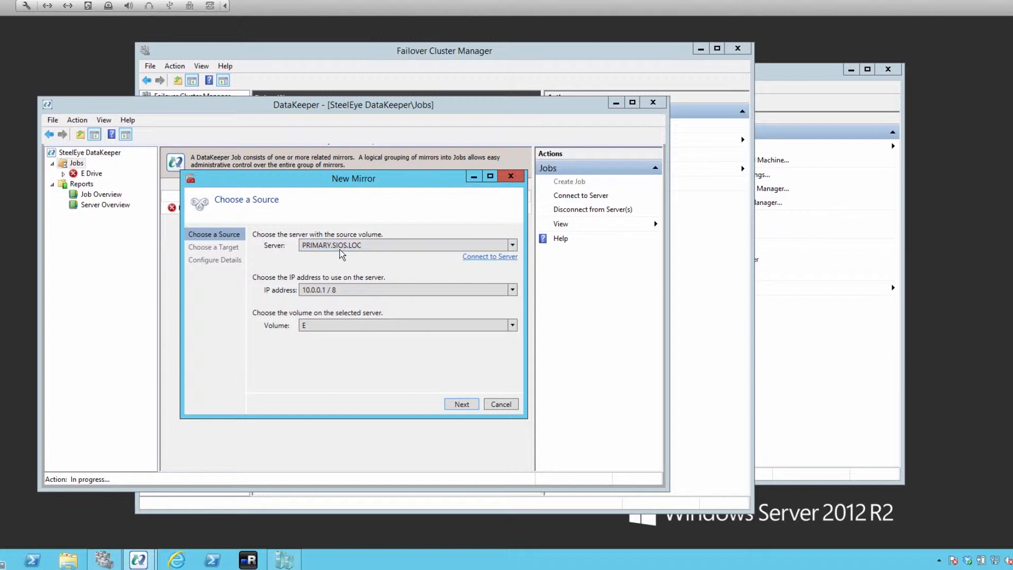
Step: Set the mirror source to server PRIMARY.SIOS.LOC, IP address 10.0.0.1 / 8 and volume E
click(316, 291)
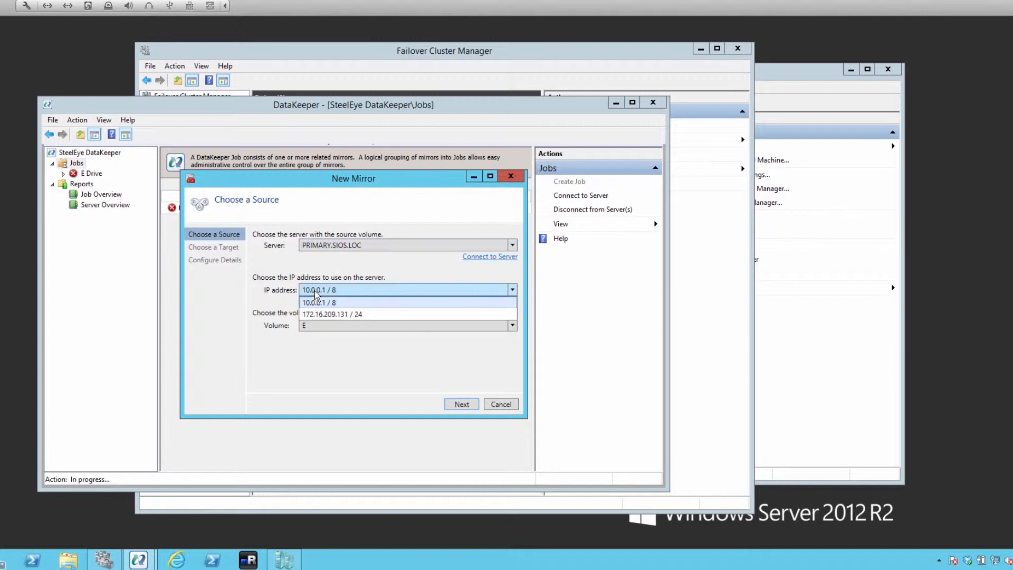
click(340, 303)
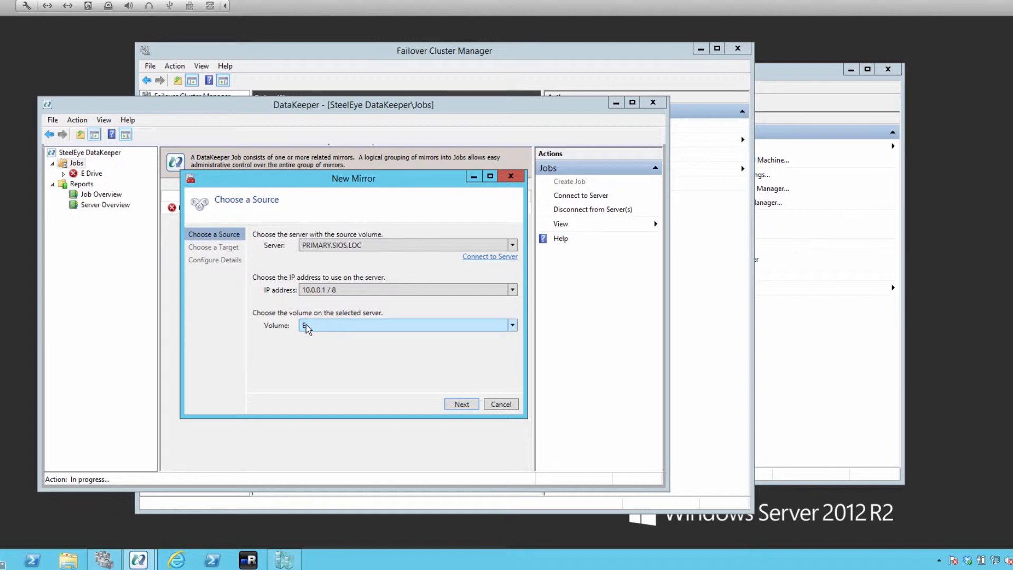
click(462, 404)
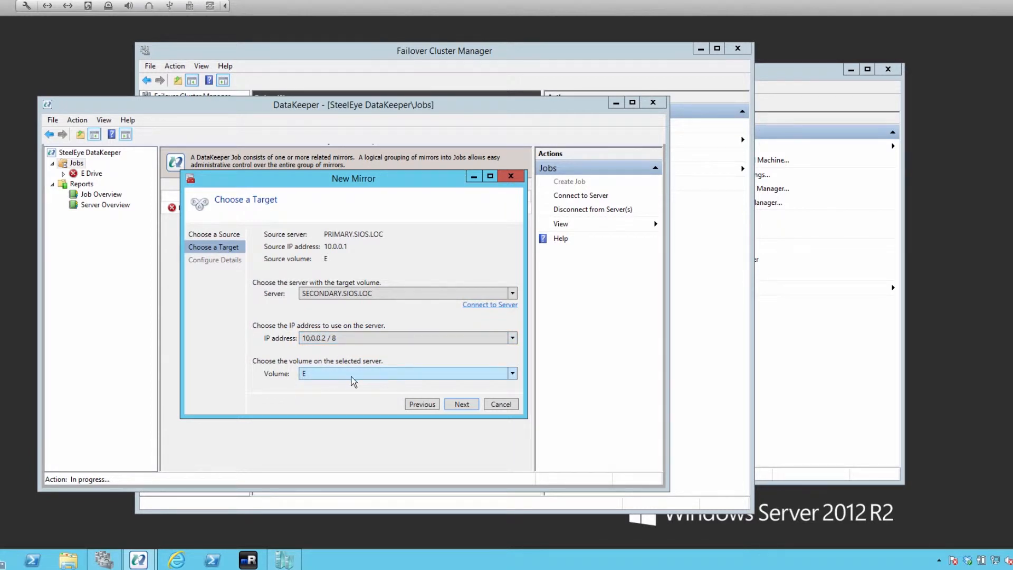
Step: Accept SECONDARY.SIOS.LOC, 10.0.0.2 / 8, volume E as the target and create a synchronous mirror with no compression
click(464, 403)
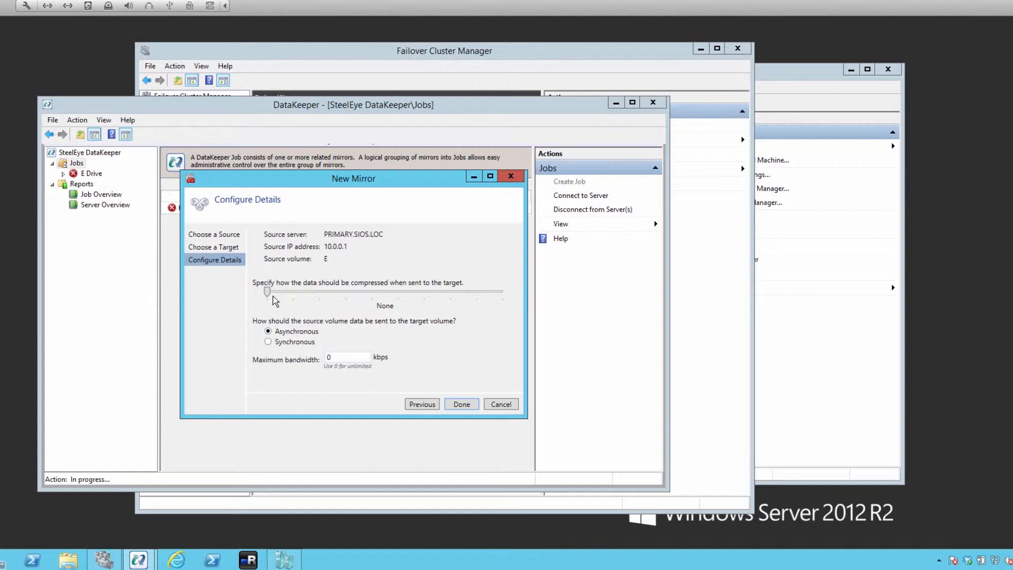
drag(268, 292, 207, 268)
click(462, 404)
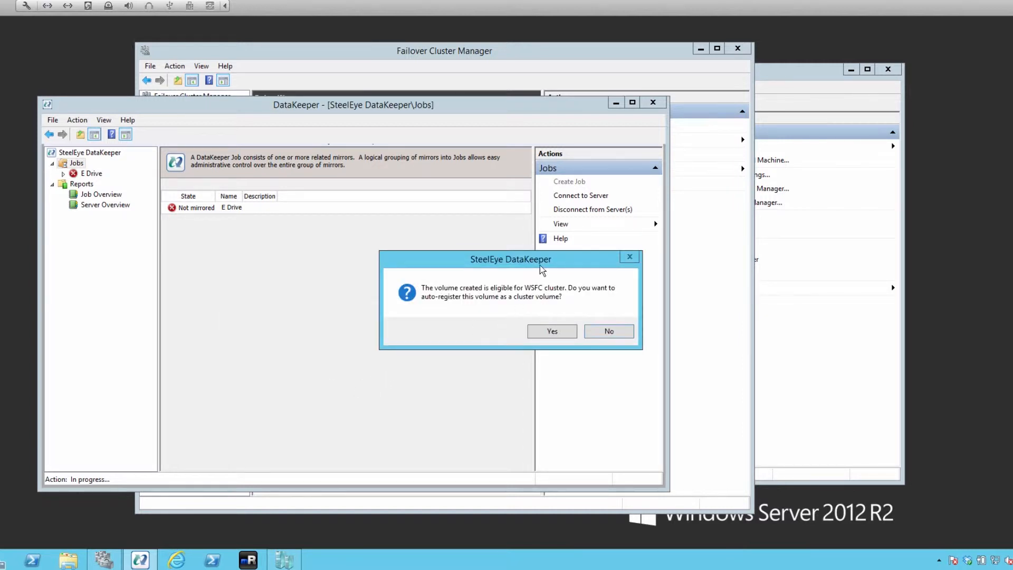
Step: Check the cluster's disk list in Failover Cluster Manager and, back in DataKeeper, agree to auto-register the new volume as a cluster volume
drag(549, 257, 281, 258)
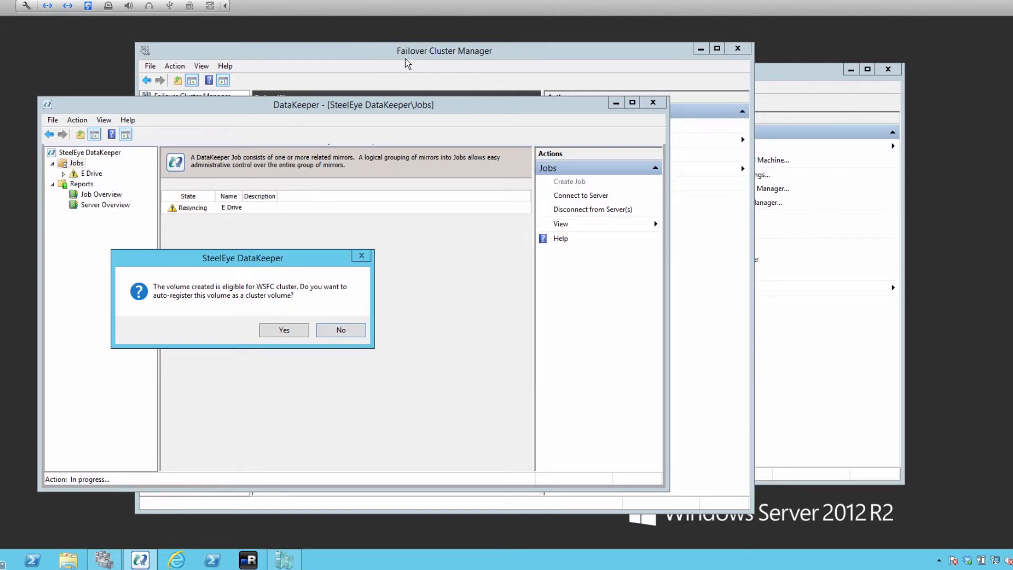
click(372, 55)
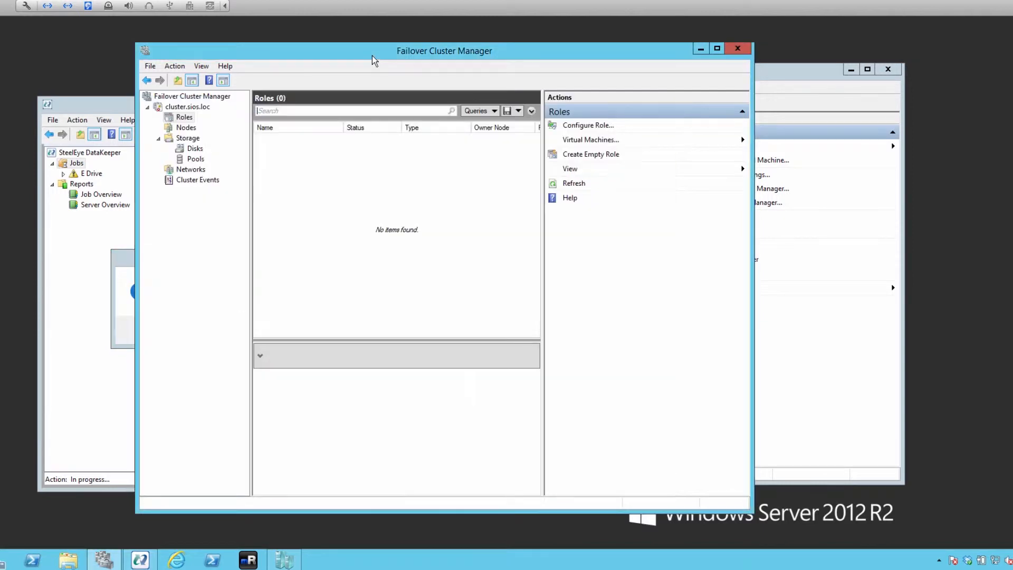
click(193, 150)
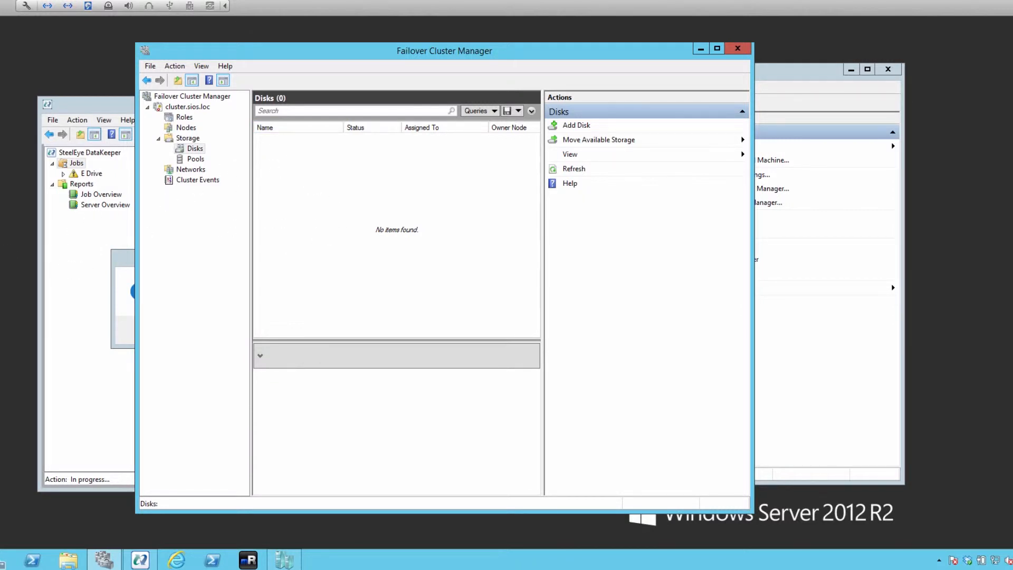
click(68, 271)
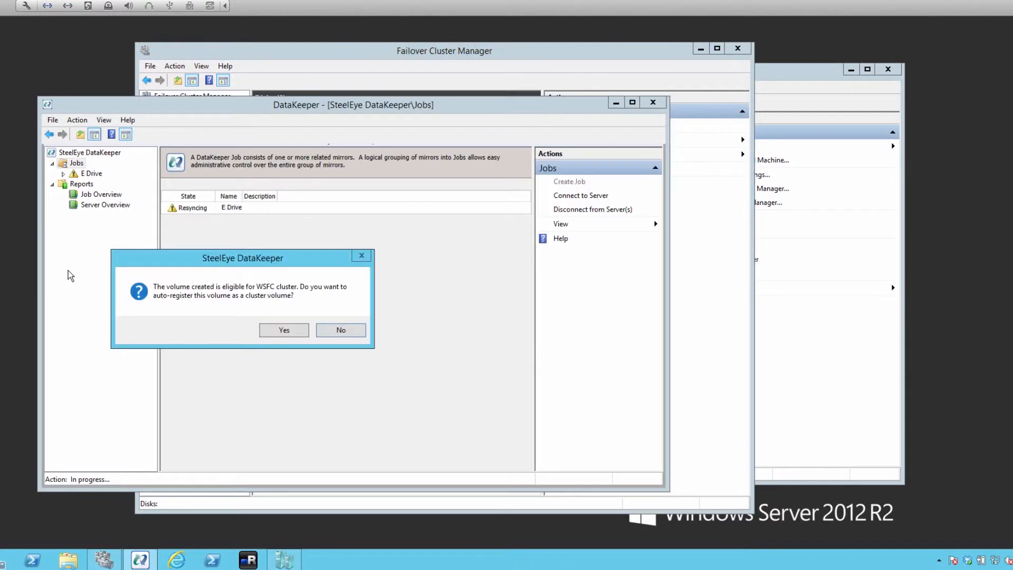
click(284, 330)
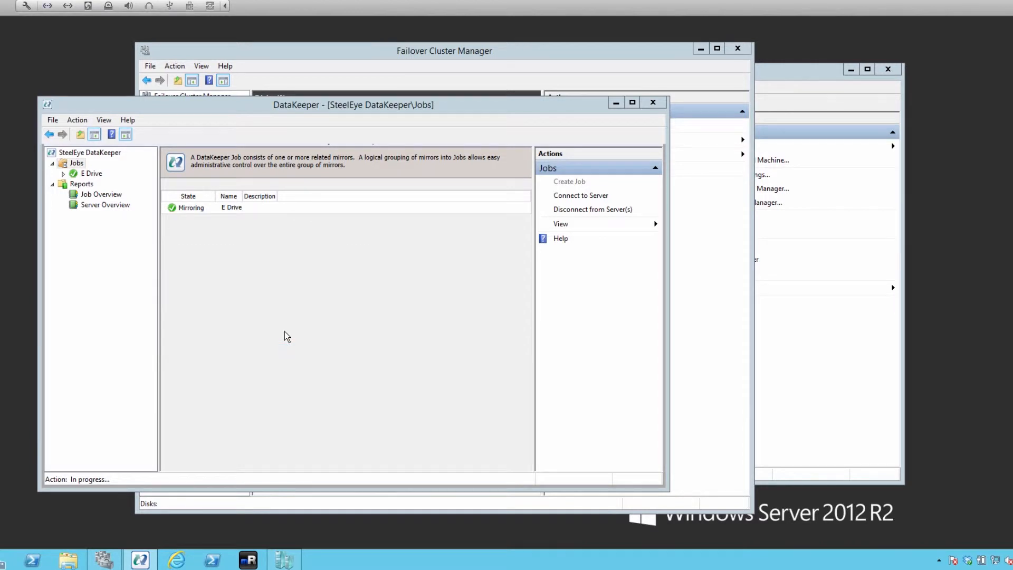
Step: Check the cluster's disks and nodes in Failover Cluster Manager and the E Drive job summary in DataKeeper
click(421, 64)
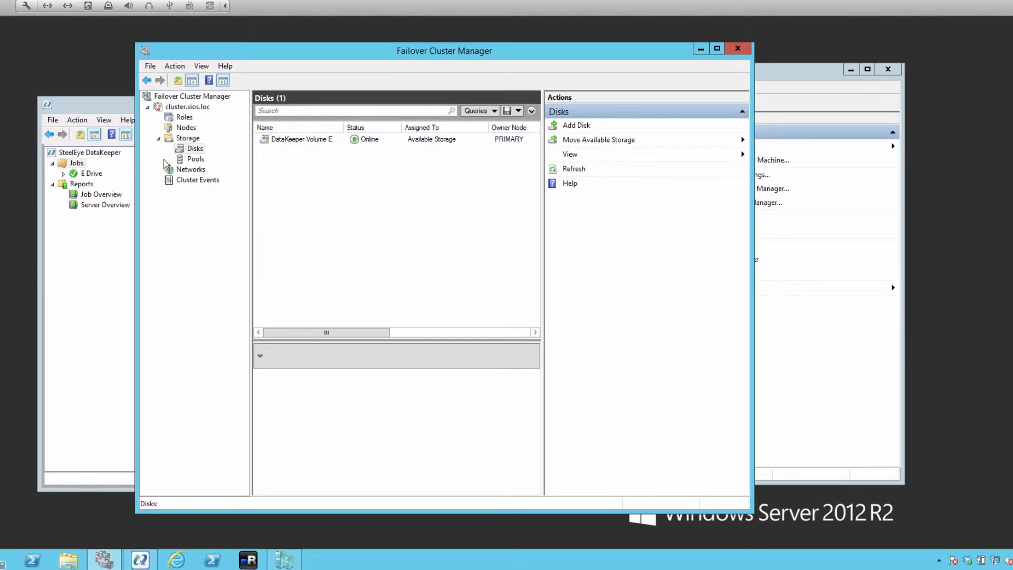
click(185, 127)
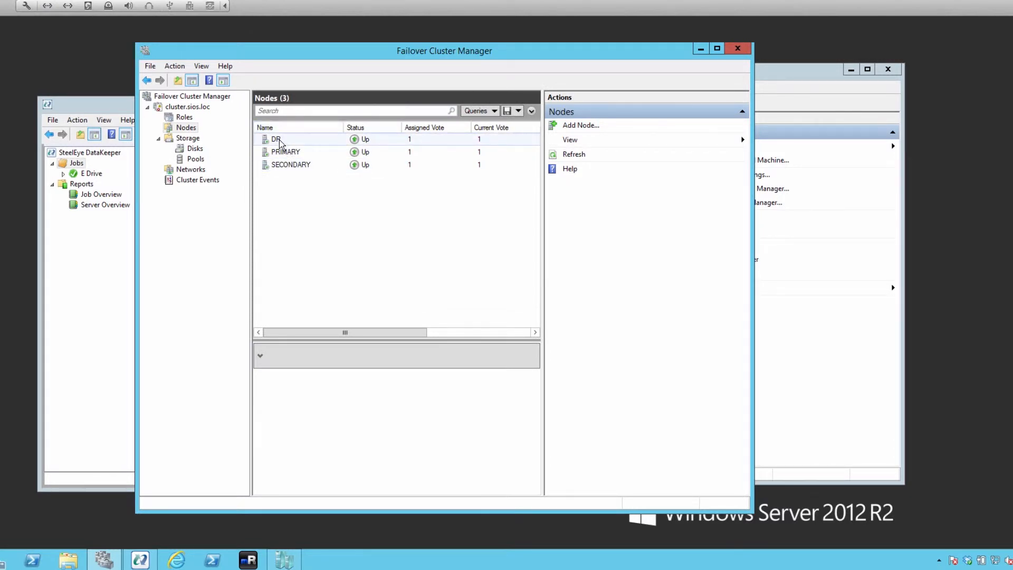
click(86, 271)
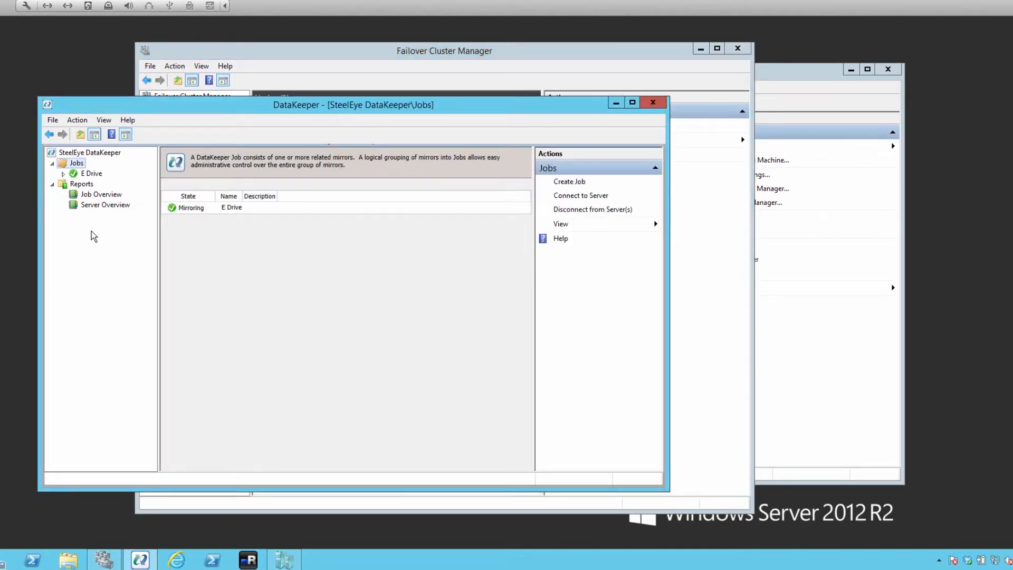
click(93, 174)
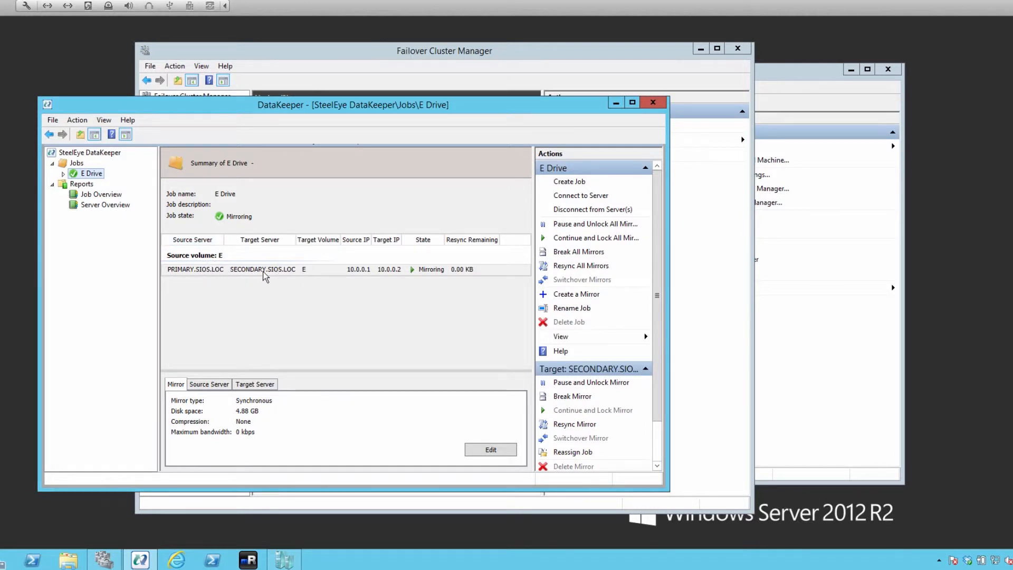
Step: Add an asynchronous mirror with Lowest compression to the E Drive job, from PRIMARY.SIOS.LOC (10.0.0.1) to DR.SIOS.LOC (10.0.0.3), volume E on both
right_click(93, 178)
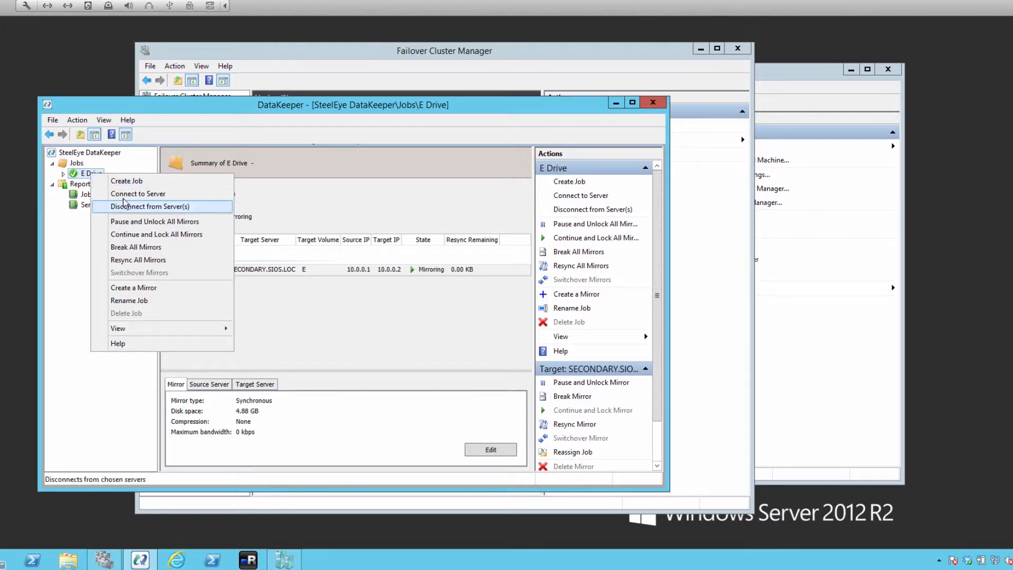
click(144, 289)
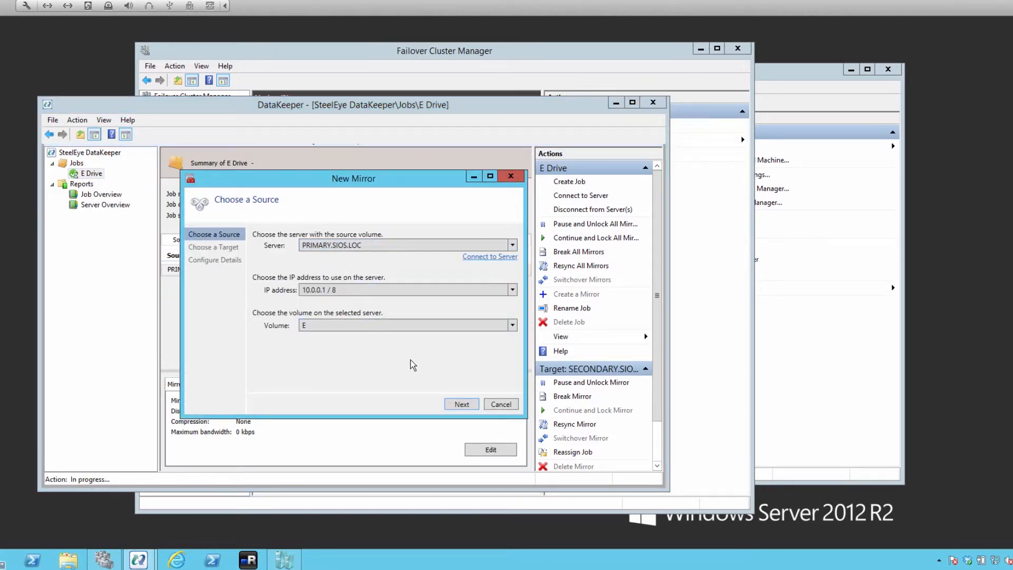
click(457, 404)
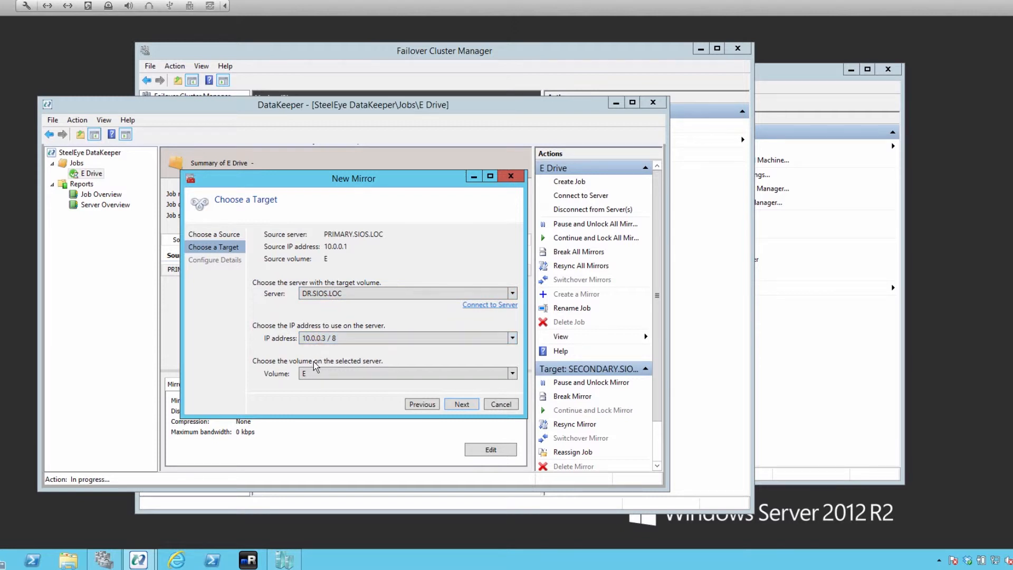
click(457, 407)
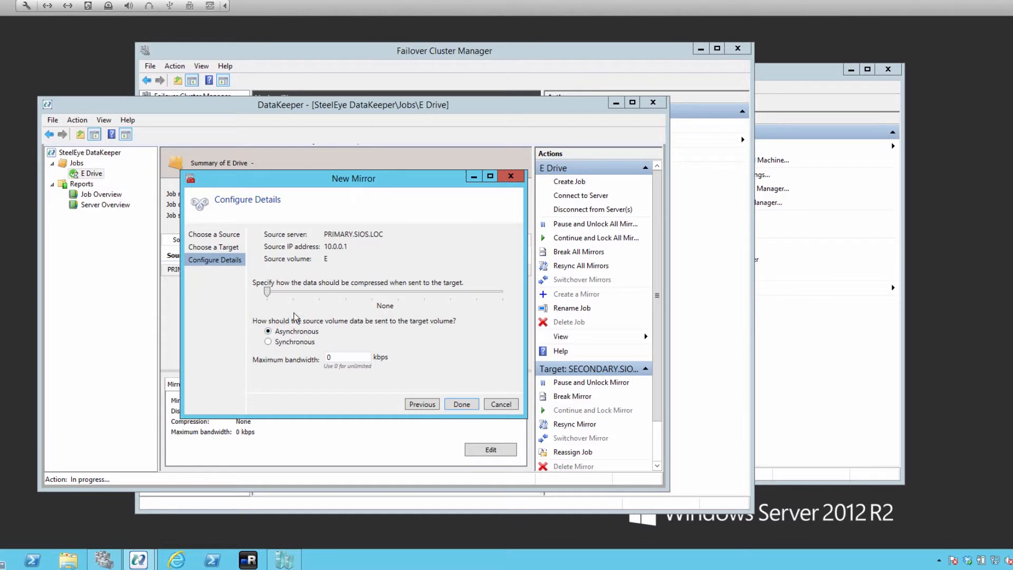
drag(272, 293, 294, 295)
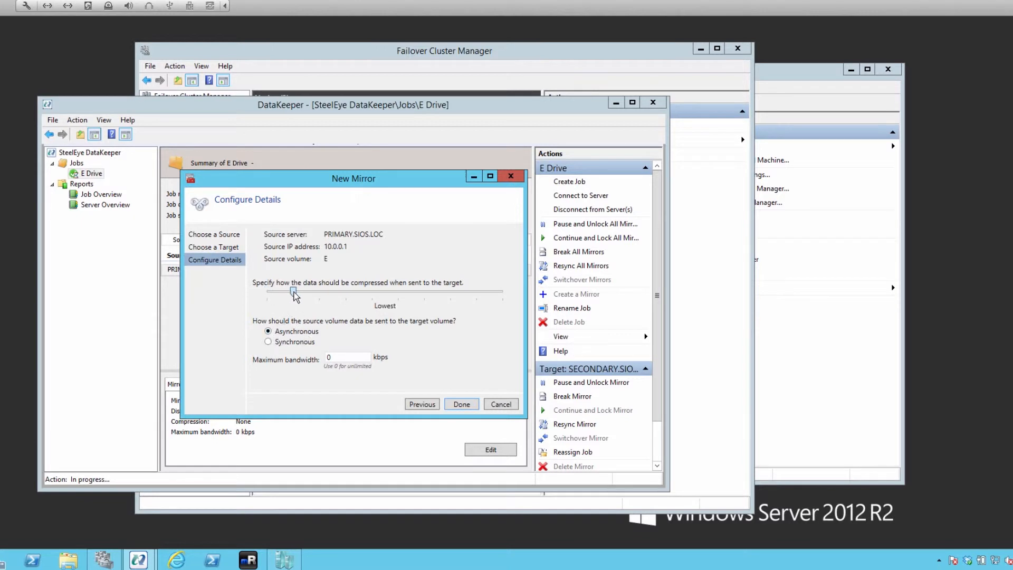
click(458, 406)
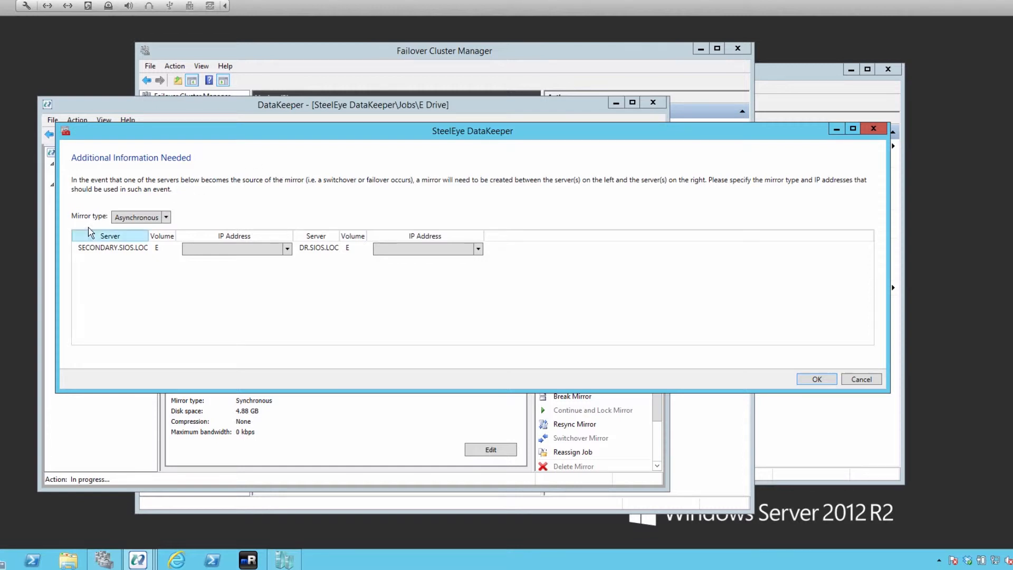
Step: Define the asynchronous mirror between SECONDARY.SIOS.LOC at 10.0.0.2 / 8 and DR.SIOS.LOC at 10.0.0.3 / 8 for switchover or failover
click(287, 249)
click(214, 262)
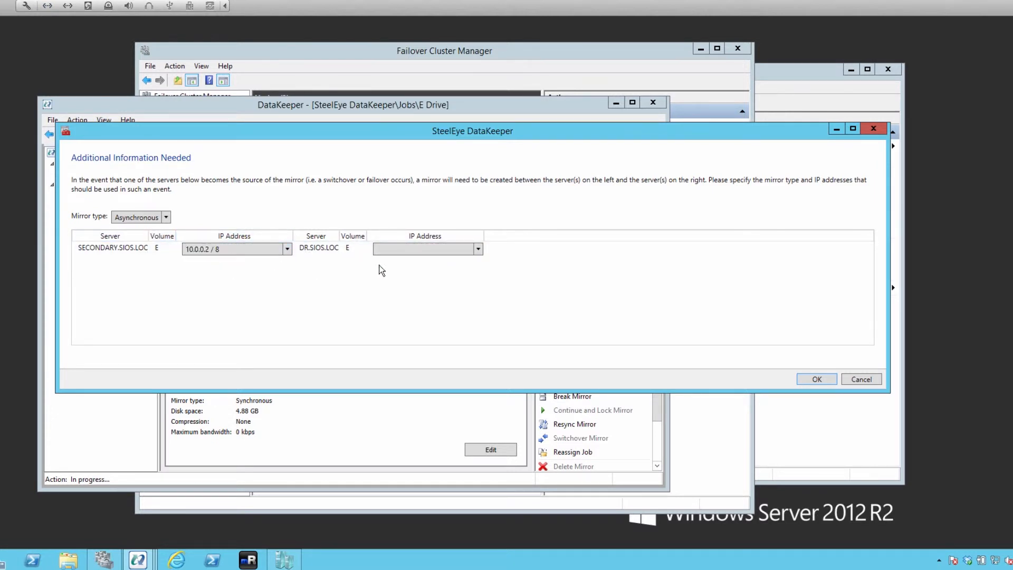
click(406, 247)
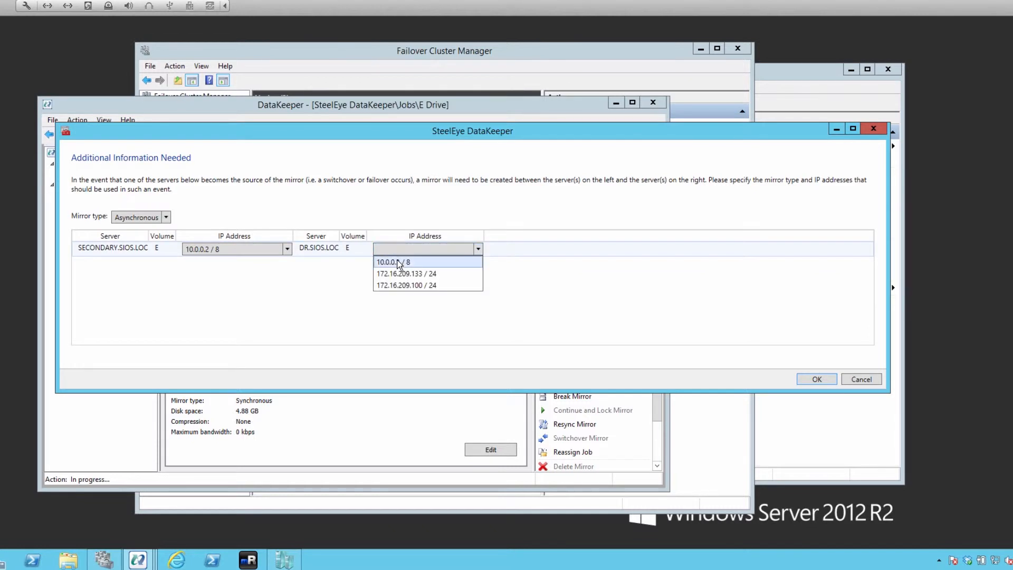
click(401, 261)
click(130, 218)
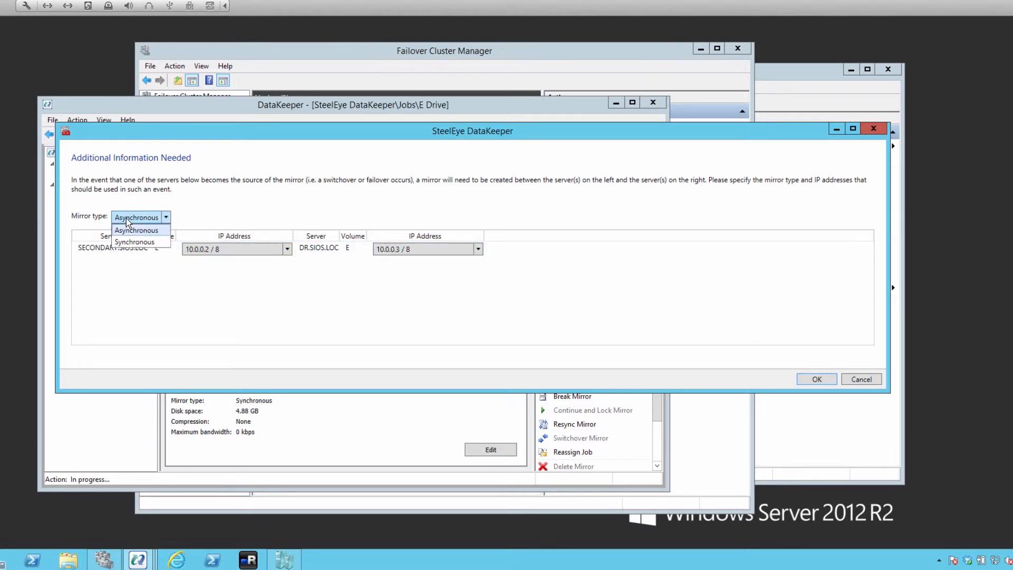
click(127, 231)
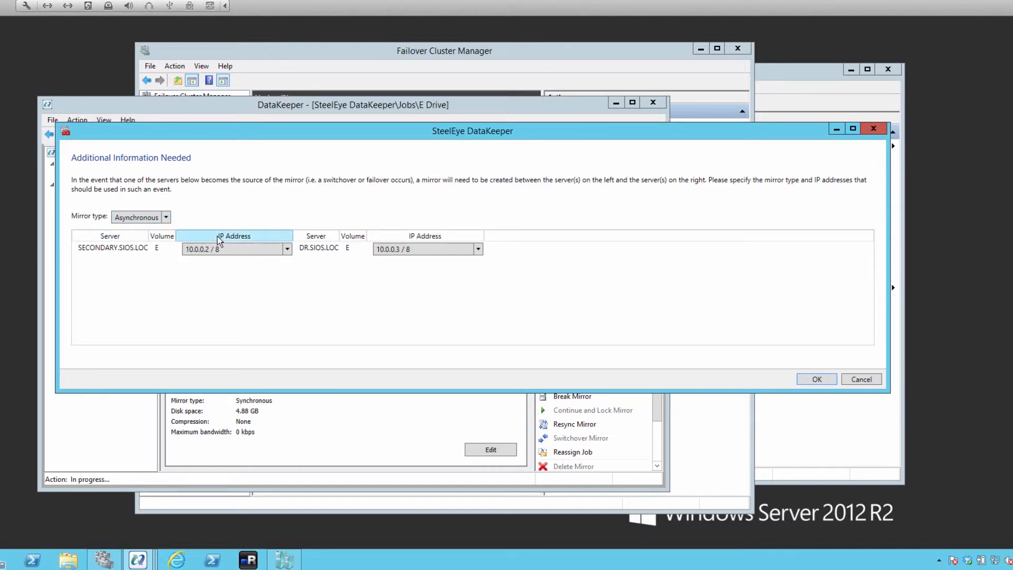
click(817, 379)
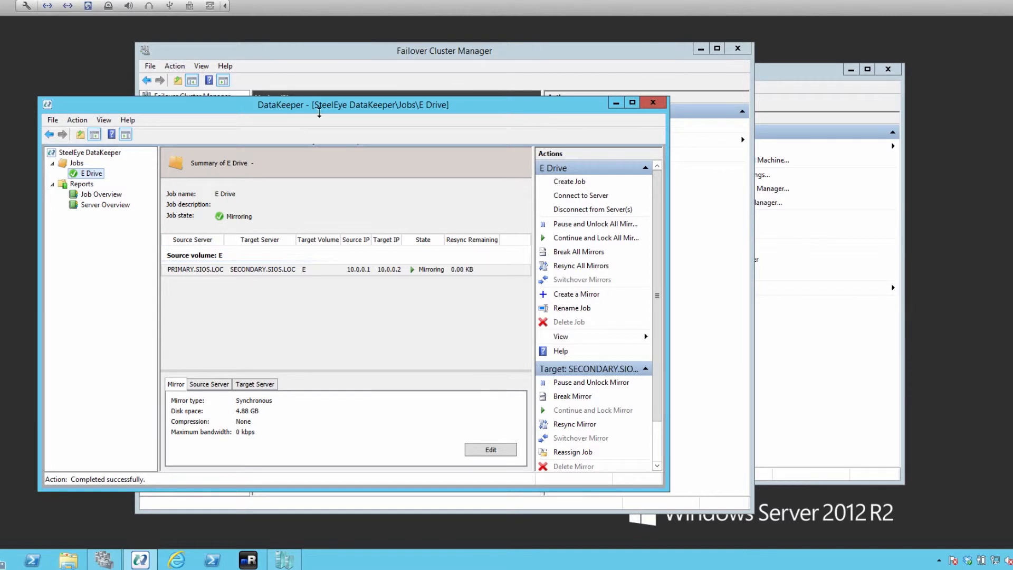
Step: In Failover Cluster Manager, start creating a new virtual machine role with PRIMARY as the target cluster node
click(347, 64)
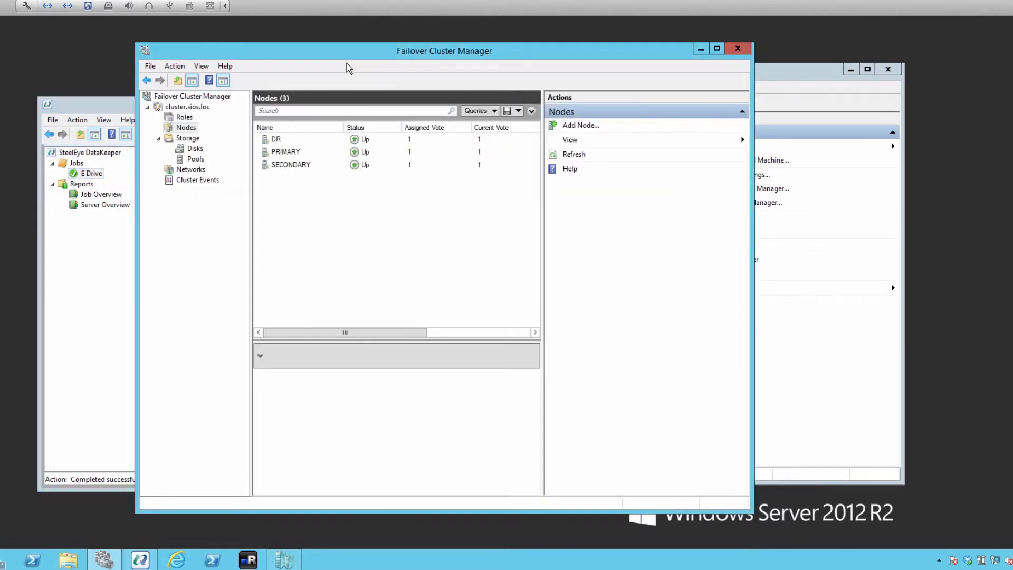
click(184, 117)
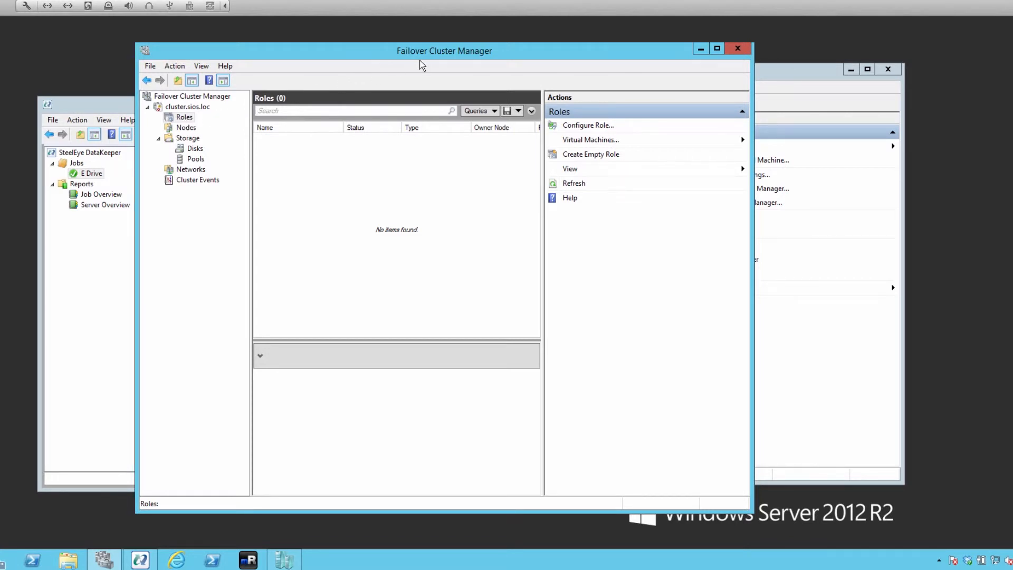
right_click(188, 118)
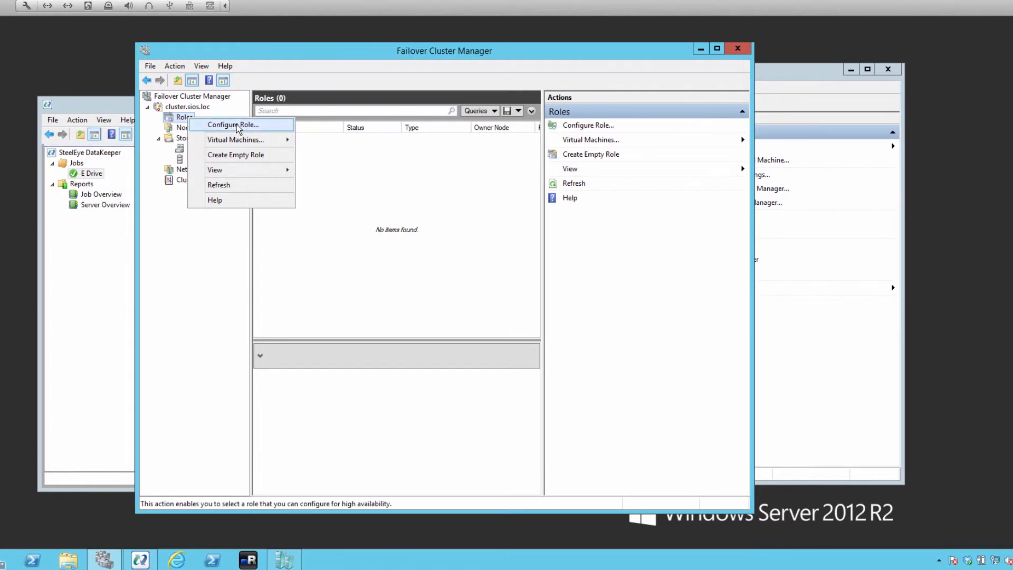
mouse_move(237, 140)
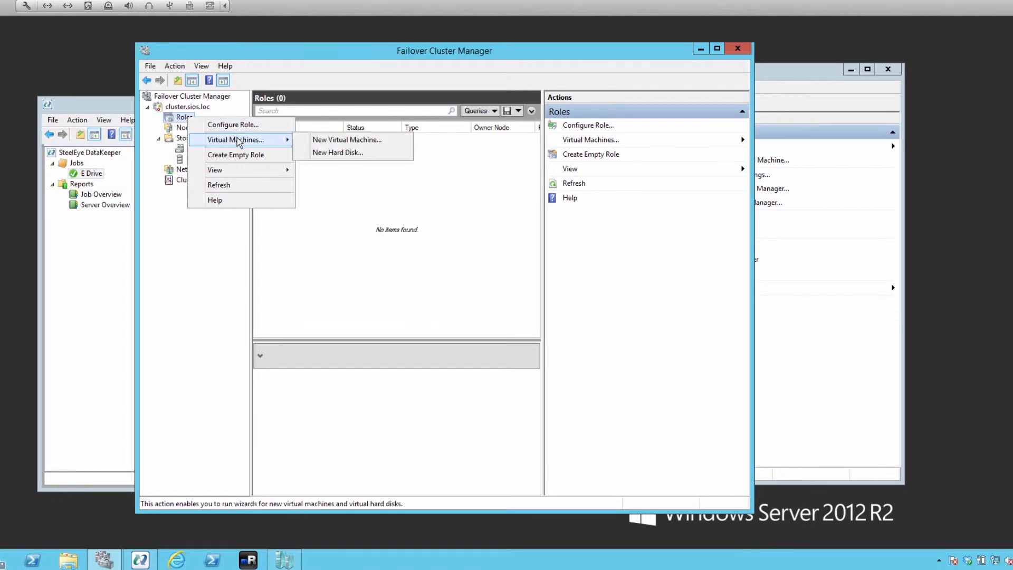
click(347, 141)
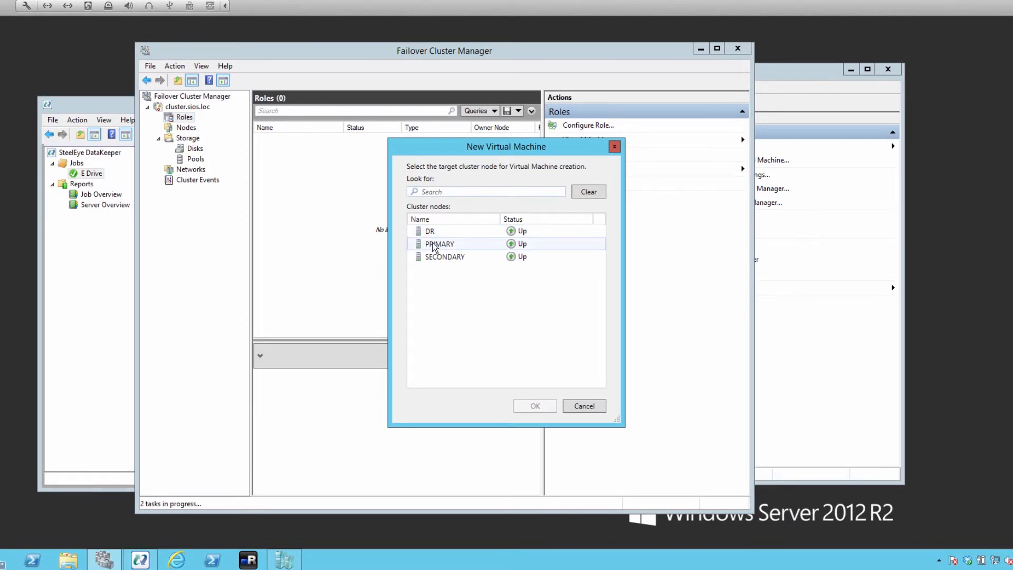
click(433, 246)
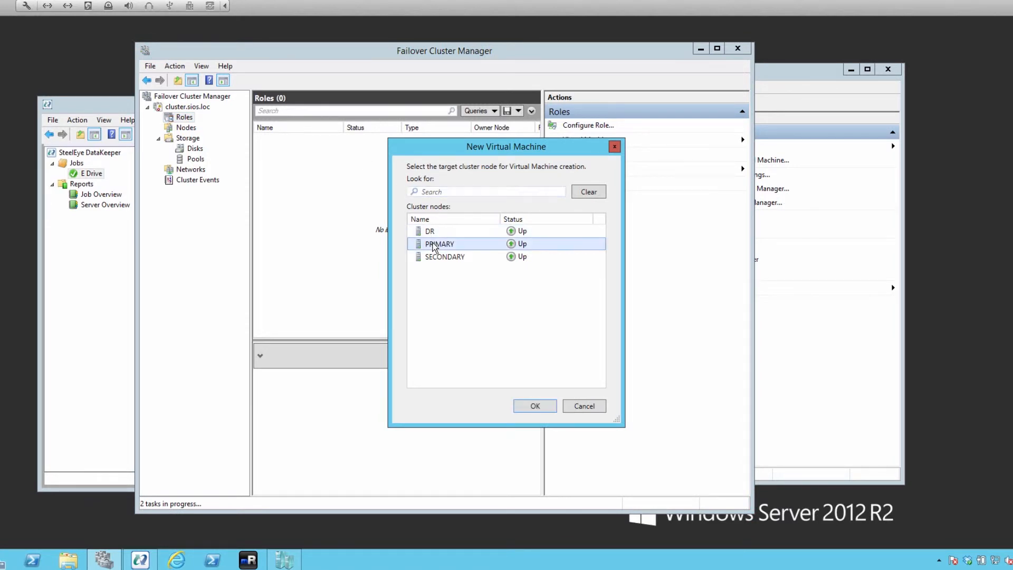
click(533, 408)
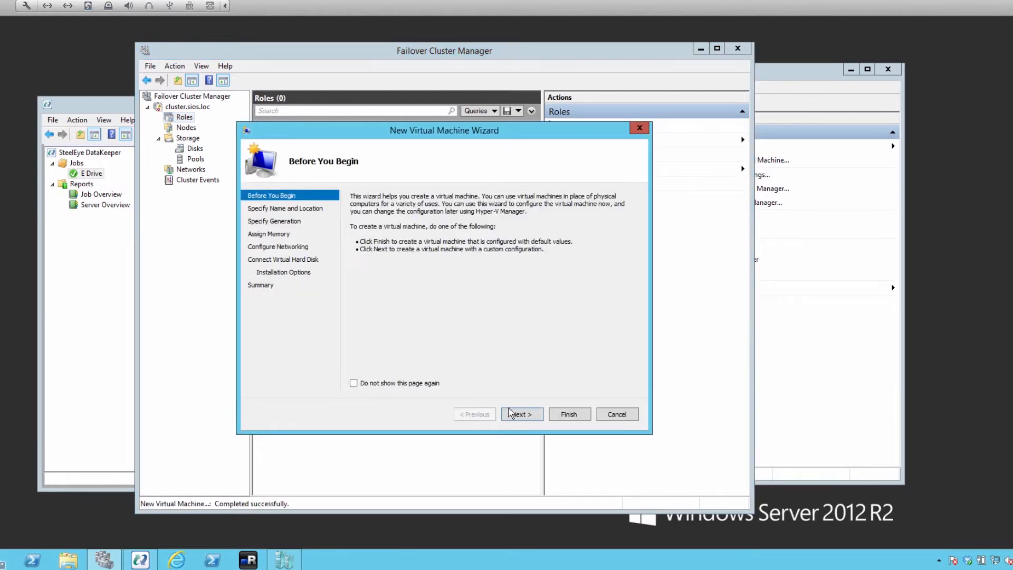
Step: Name the virtual machine Test1 and store it in a different location, the root of New Volume (E:)
click(520, 415)
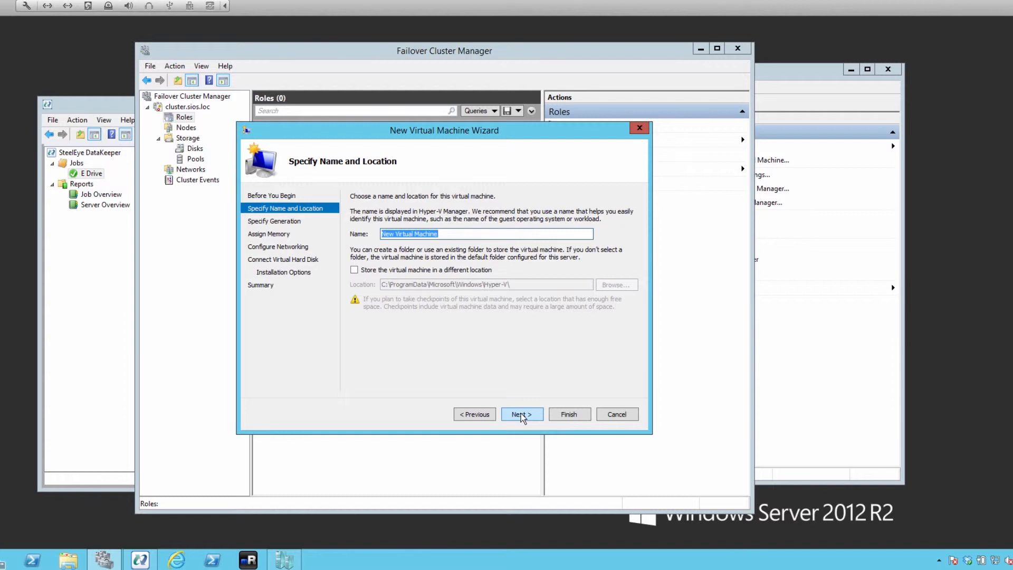
text(Test1)
click(357, 271)
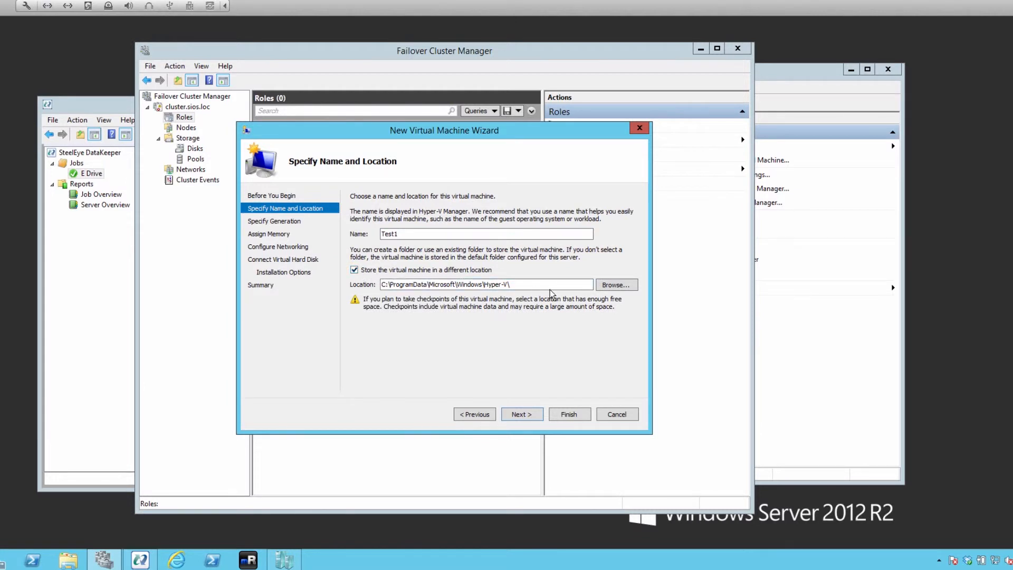
click(613, 286)
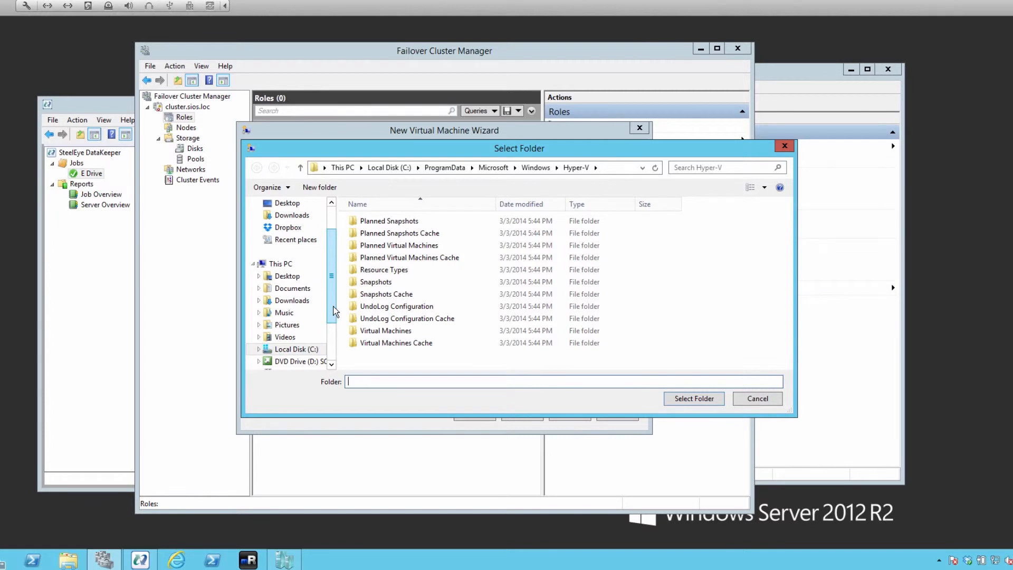
scroll(333, 311, down, 1)
click(299, 337)
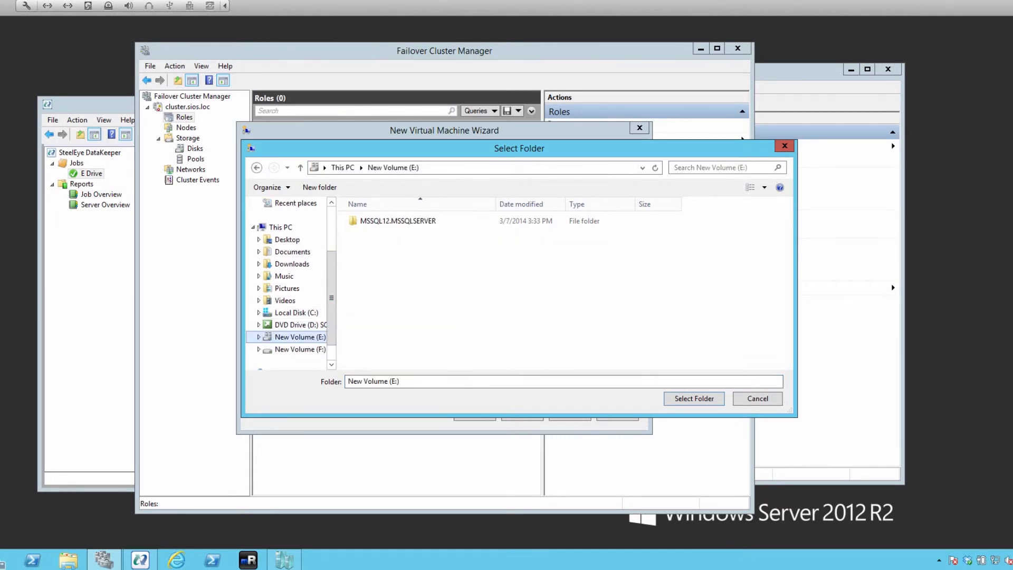
click(695, 399)
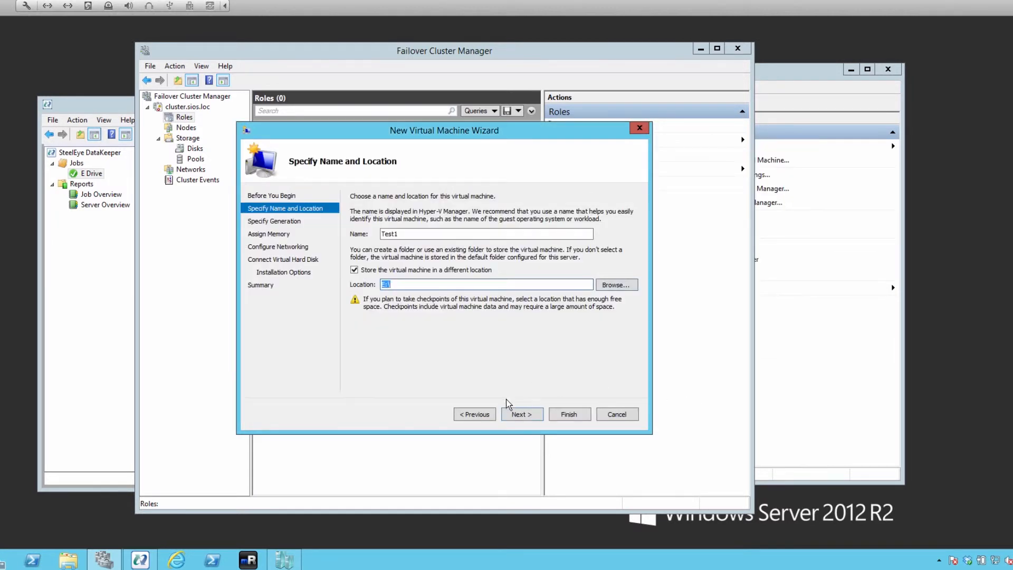
click(520, 414)
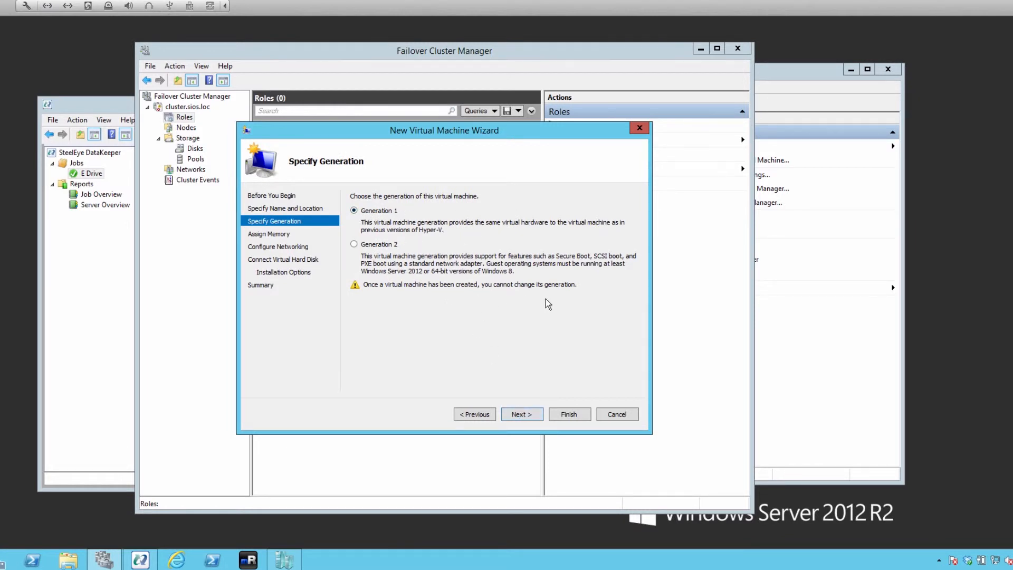
Step: Keep Generation 1 and 512 MB startup memory, and connect the network to Intel(R) 82574L Gigabit Network Connection - Virtual Switch
click(523, 414)
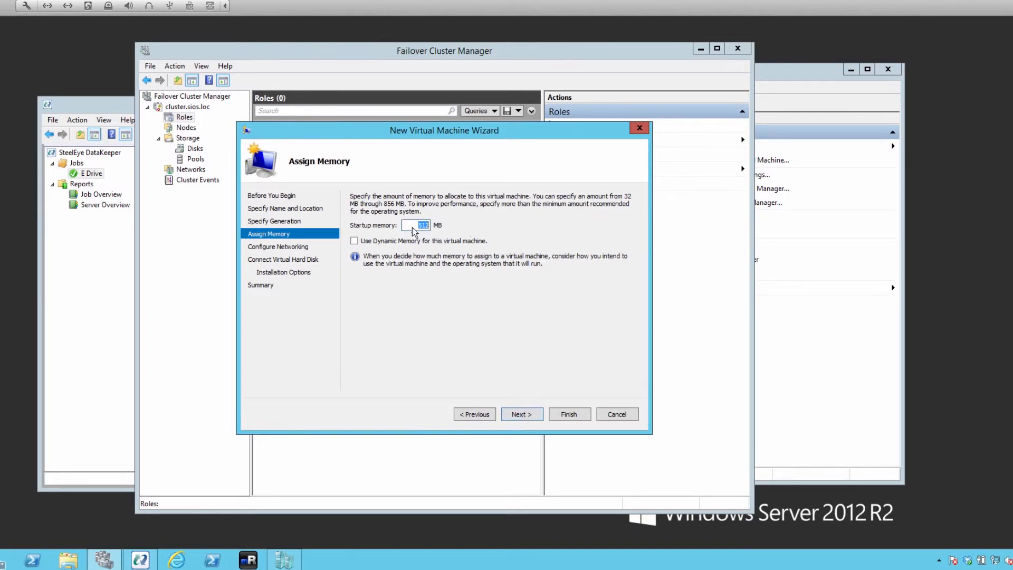
click(520, 415)
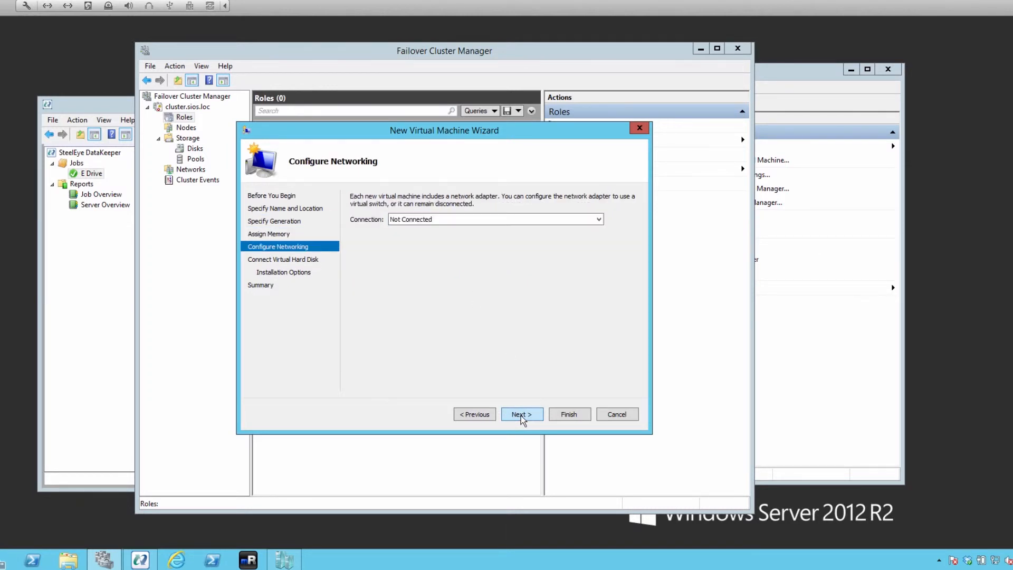
click(471, 218)
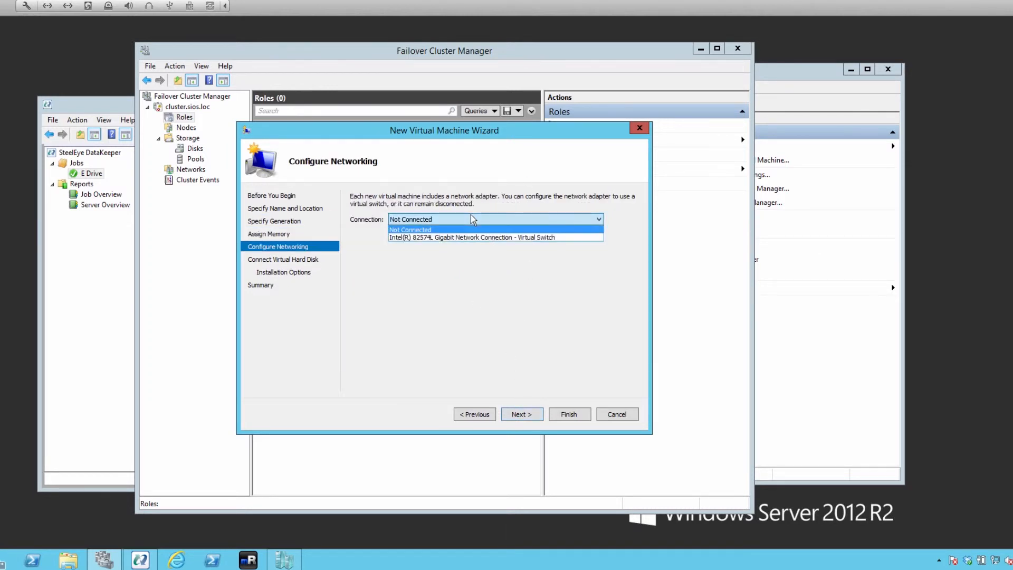
click(435, 238)
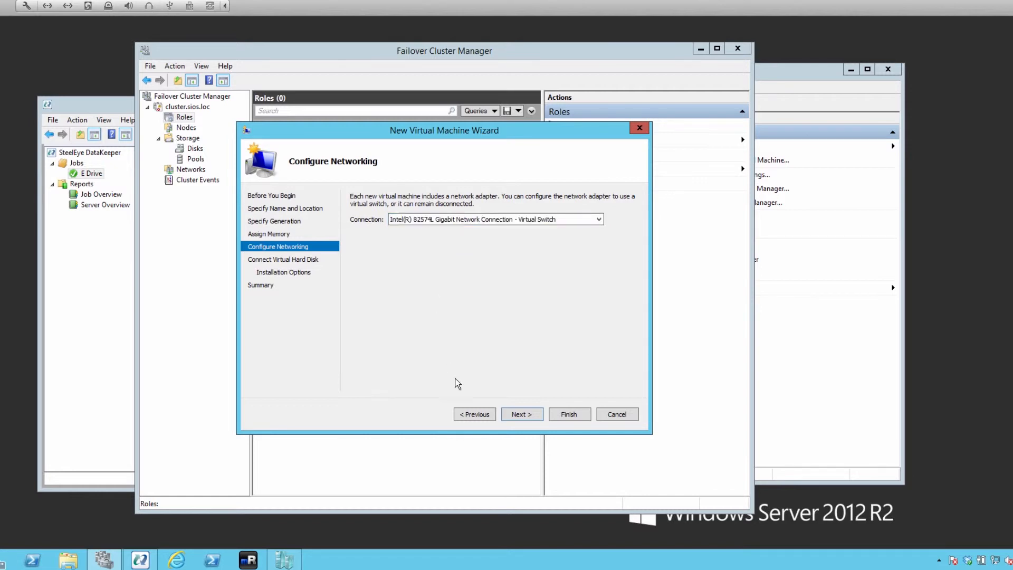
click(528, 416)
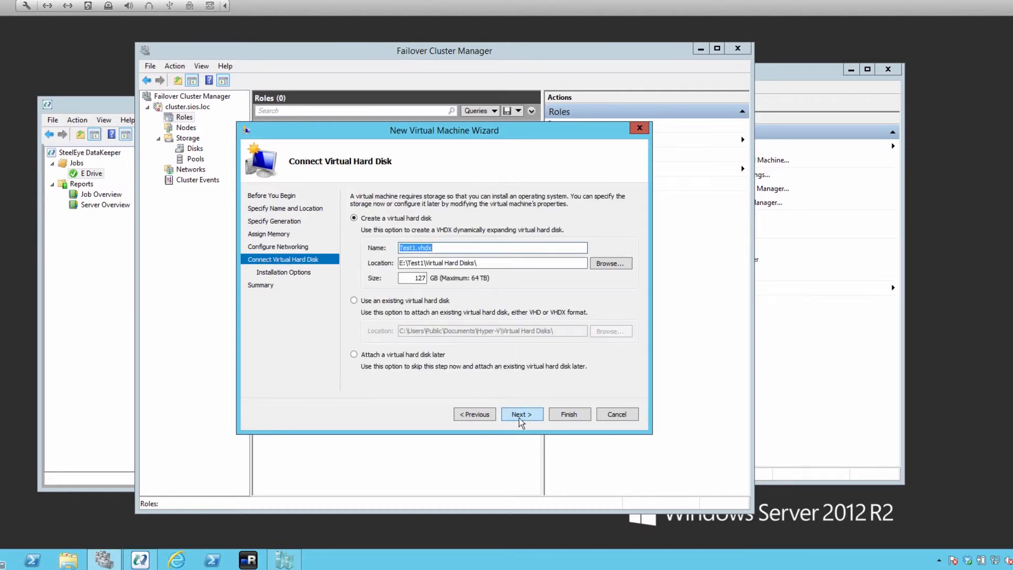
Step: Create the virtual machine with a new 127 GB disk Test1.vhdx in E:\Test1\Virtual Hard Disks\, leaving the operating system for later installation
click(520, 416)
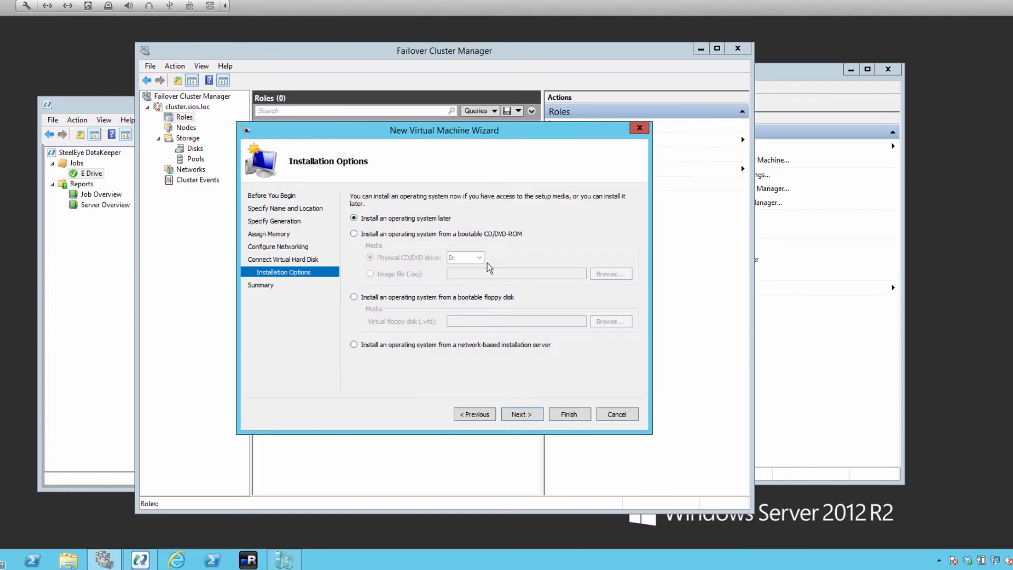
click(526, 415)
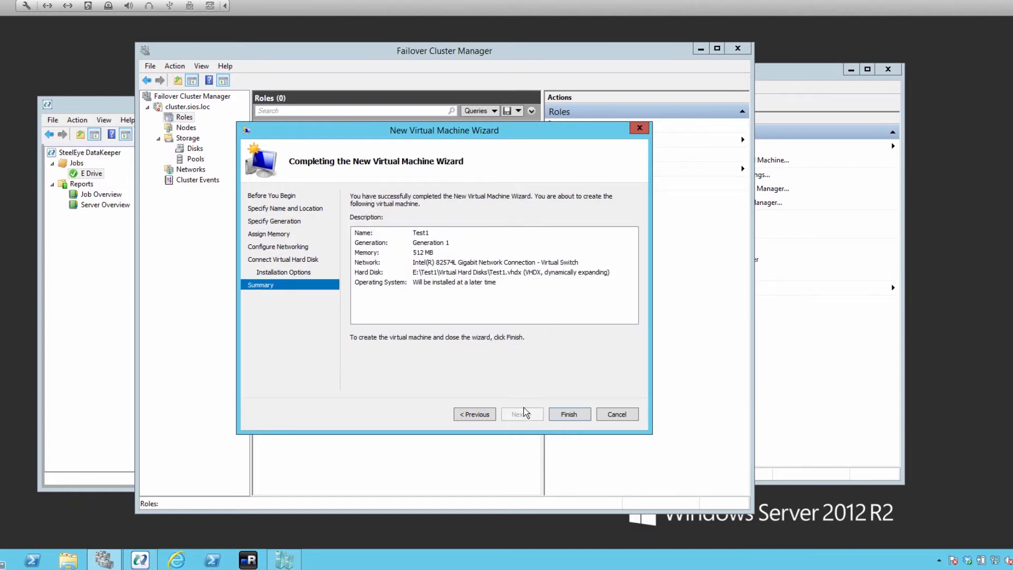
click(568, 415)
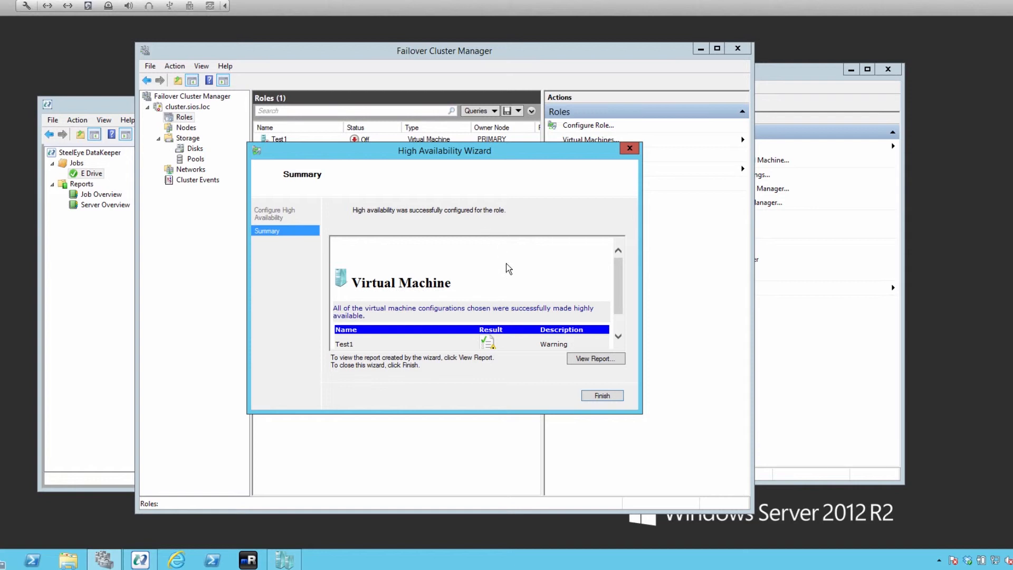
Step: Read the storage warning for Test1 in the High Availability Wizard report, and finish the wizard
scroll(607, 321, down, 1)
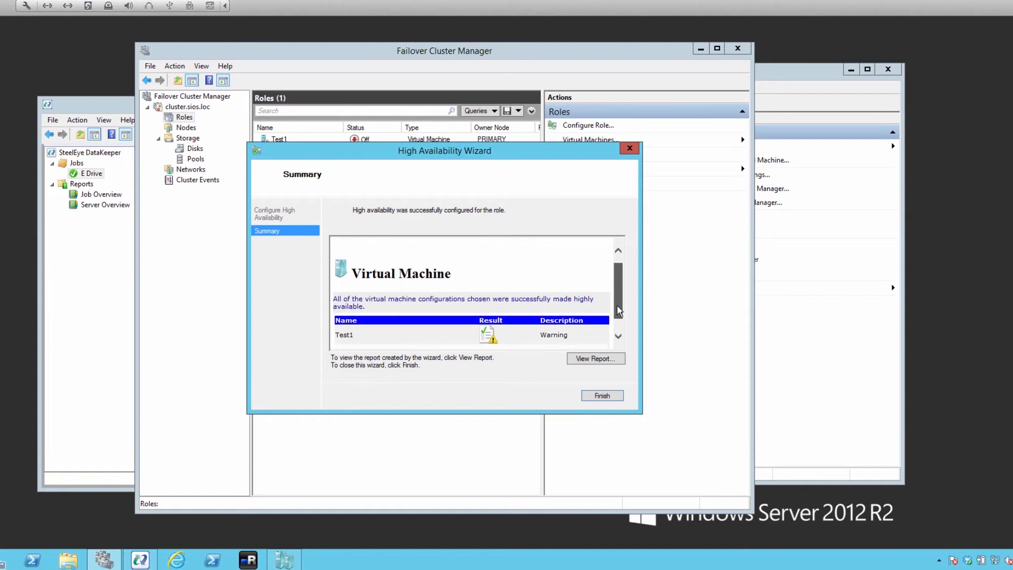
click(595, 359)
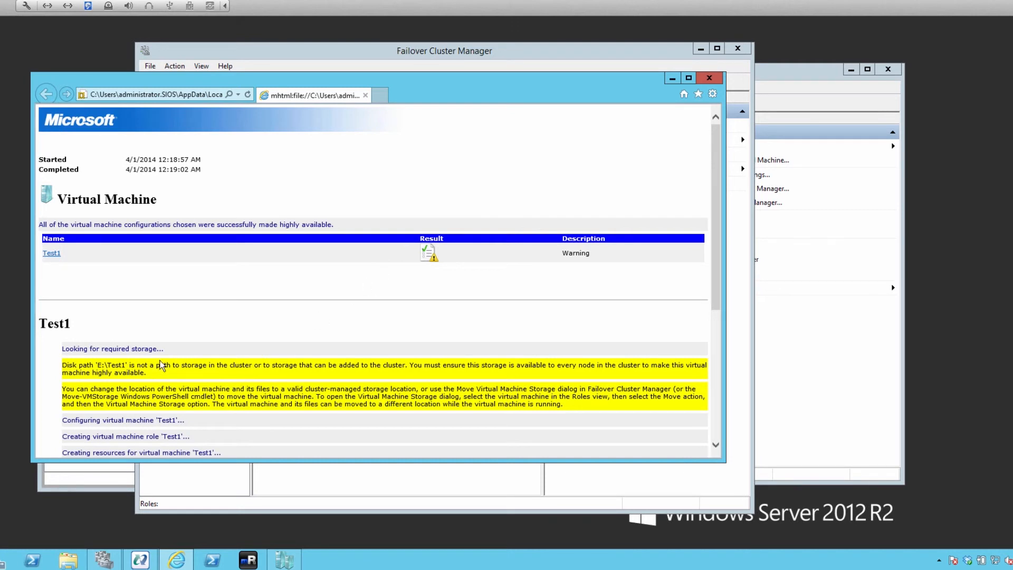
drag(97, 364, 154, 372)
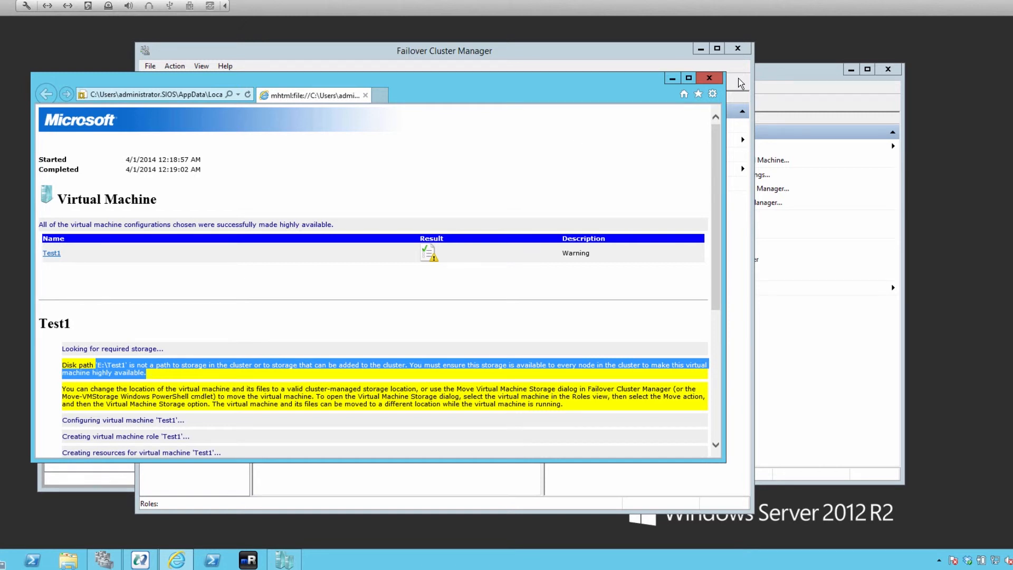
click(709, 79)
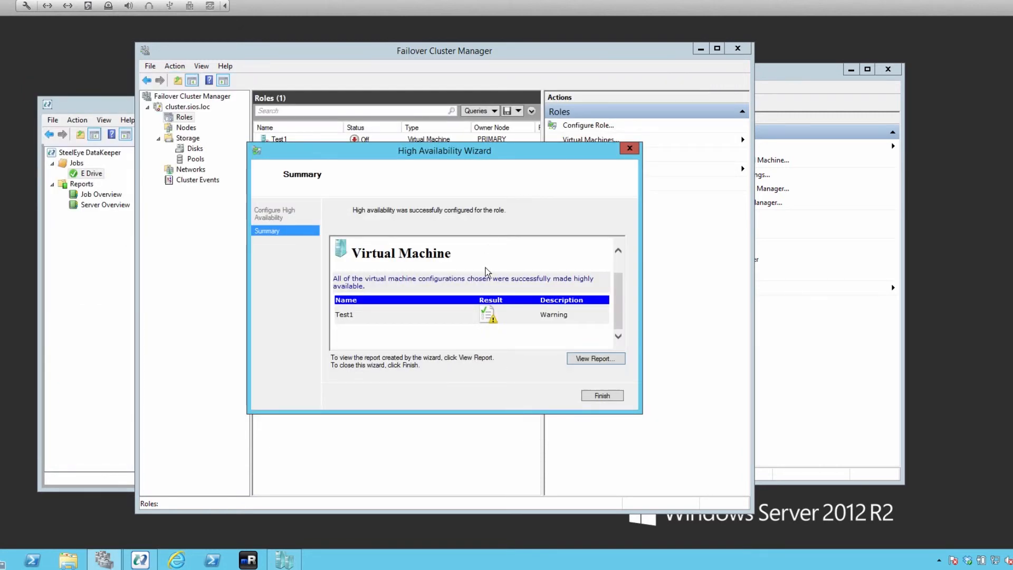
click(601, 397)
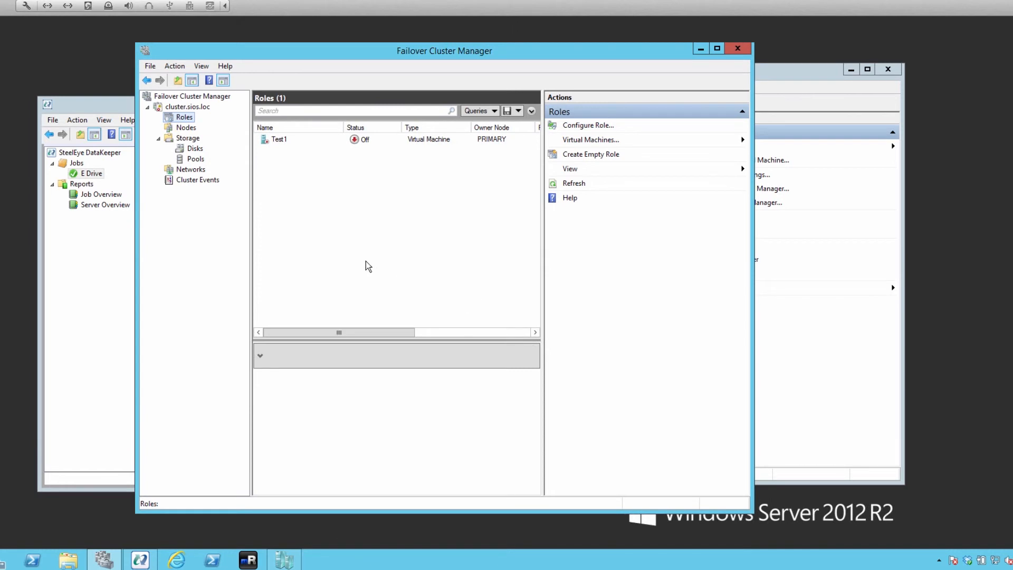
Step: Add DataKeeper Volume E as storage to the Test1 role
click(274, 140)
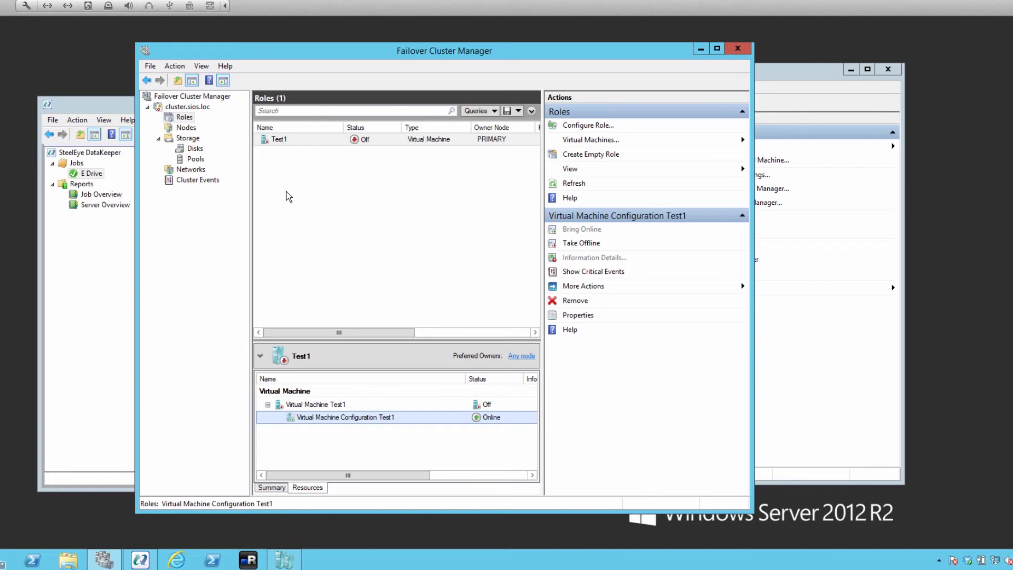
right_click(283, 137)
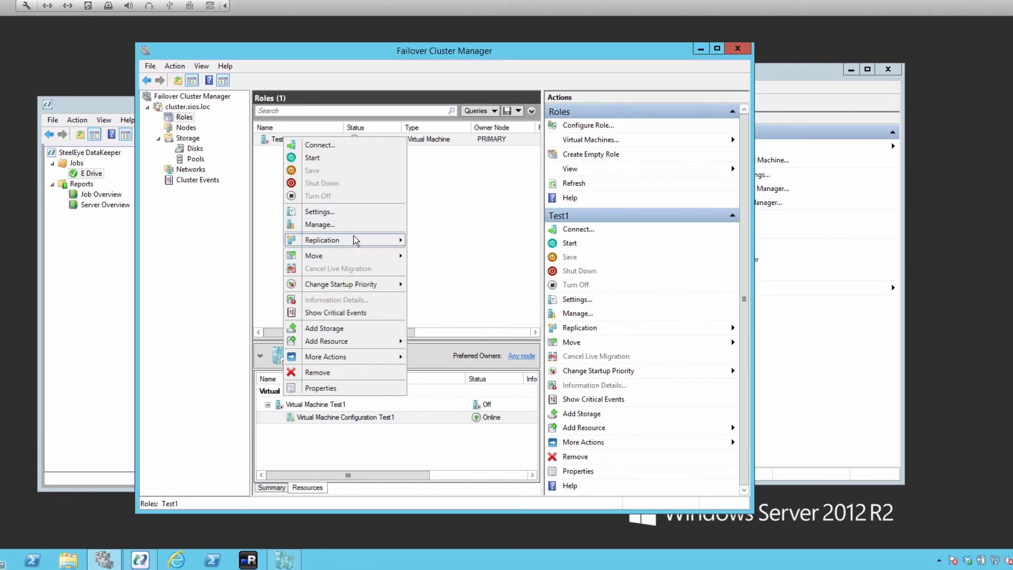
click(339, 329)
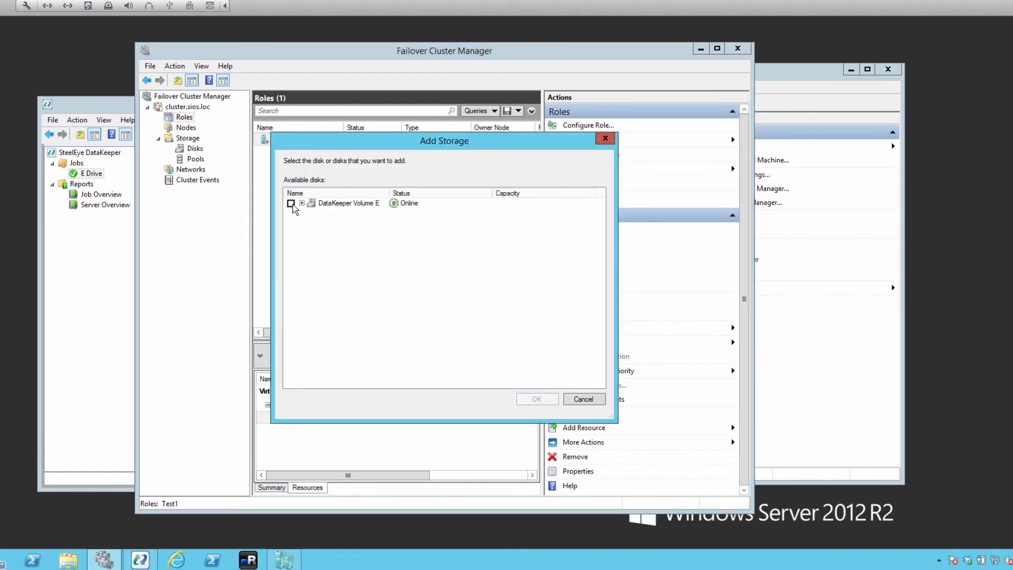
click(291, 203)
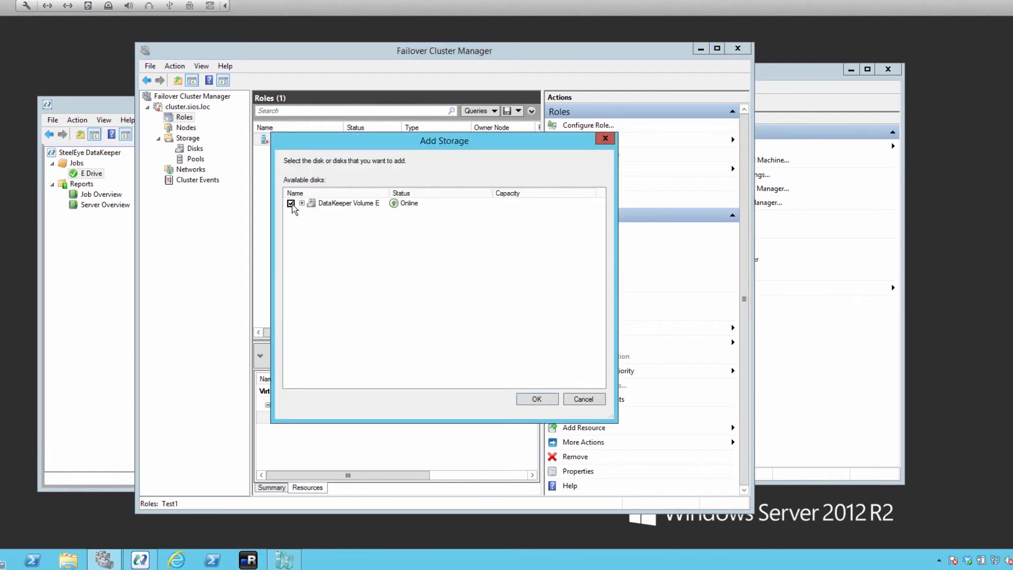
click(531, 396)
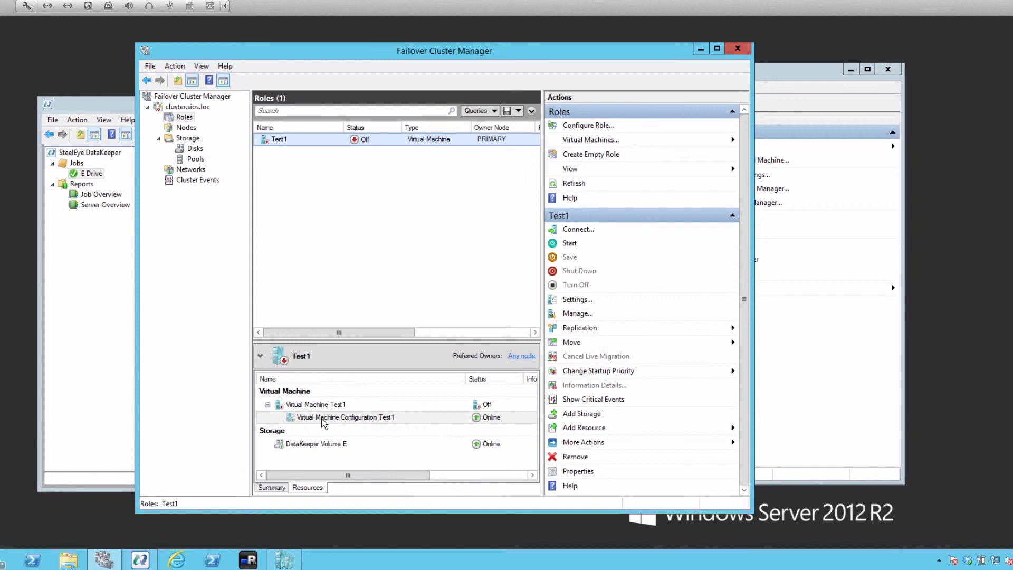
Step: Make the Virtual Machine Configuration Test1 resource dependent on DataKeeper Volume E
click(351, 419)
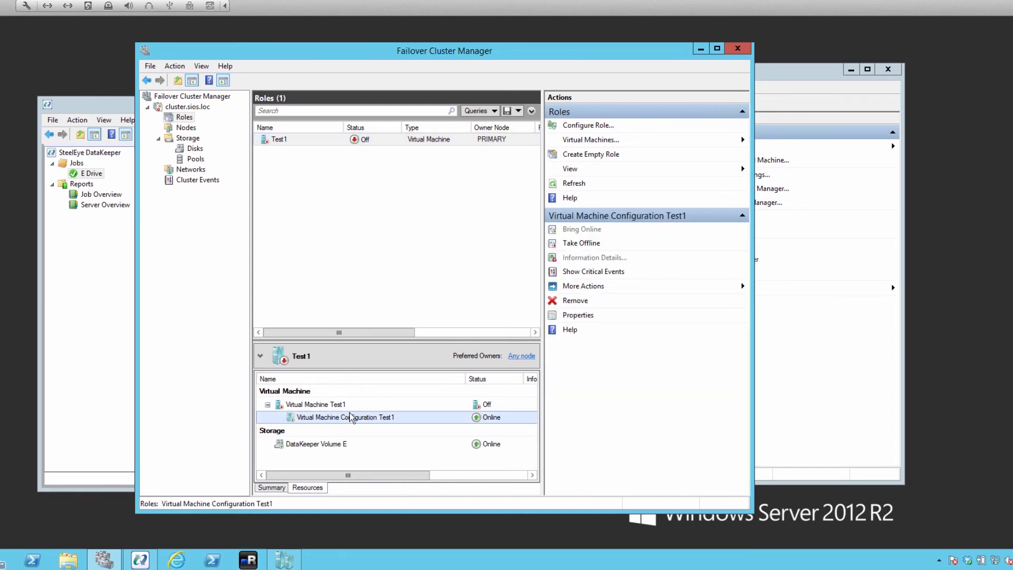
right_click(353, 423)
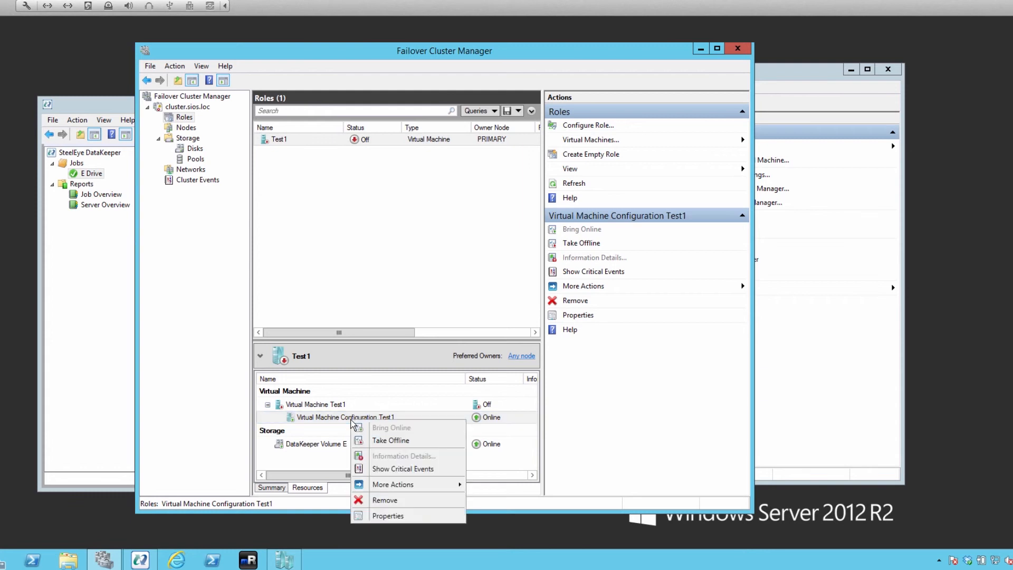
click(383, 512)
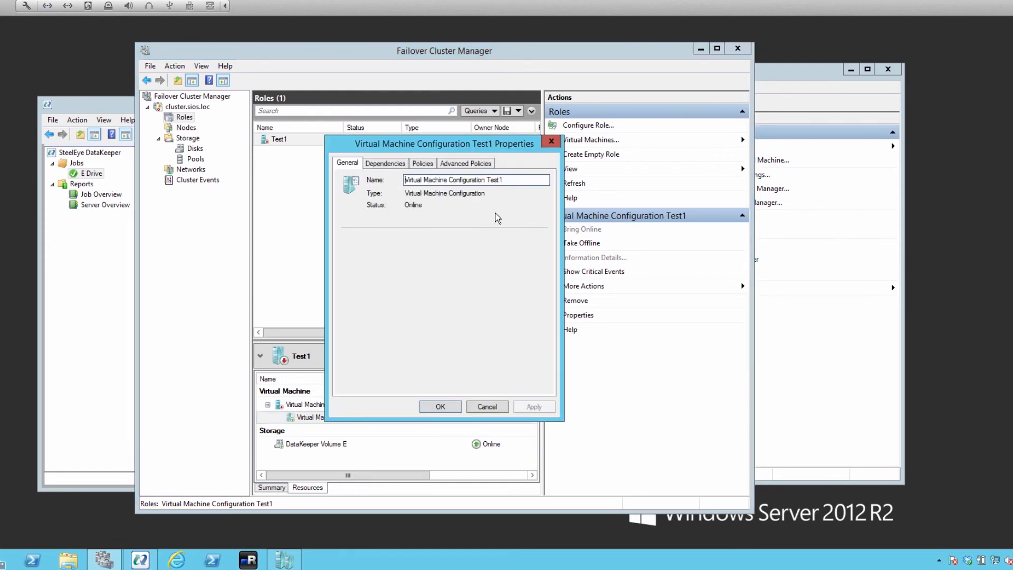
click(396, 165)
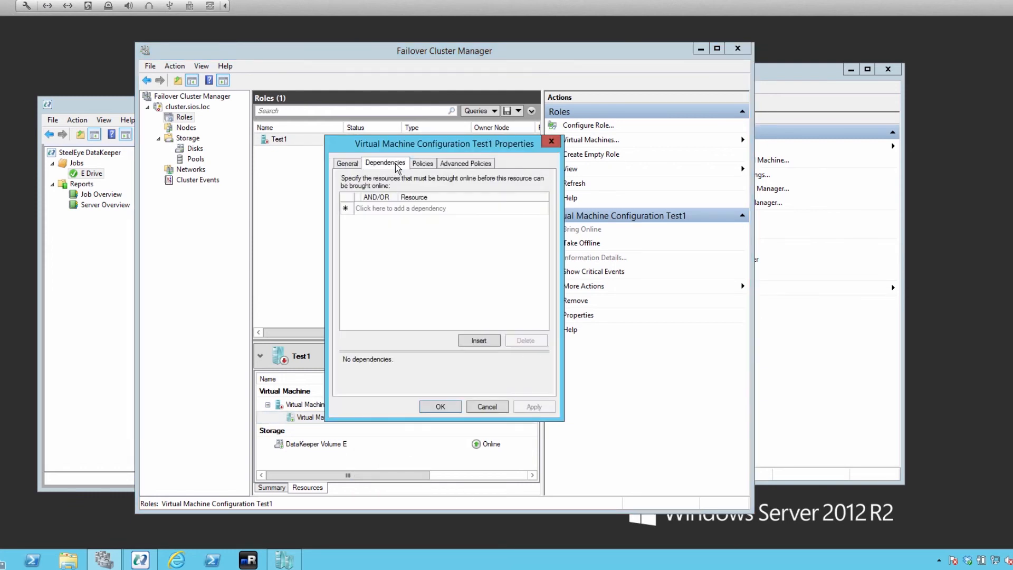
click(425, 208)
click(427, 209)
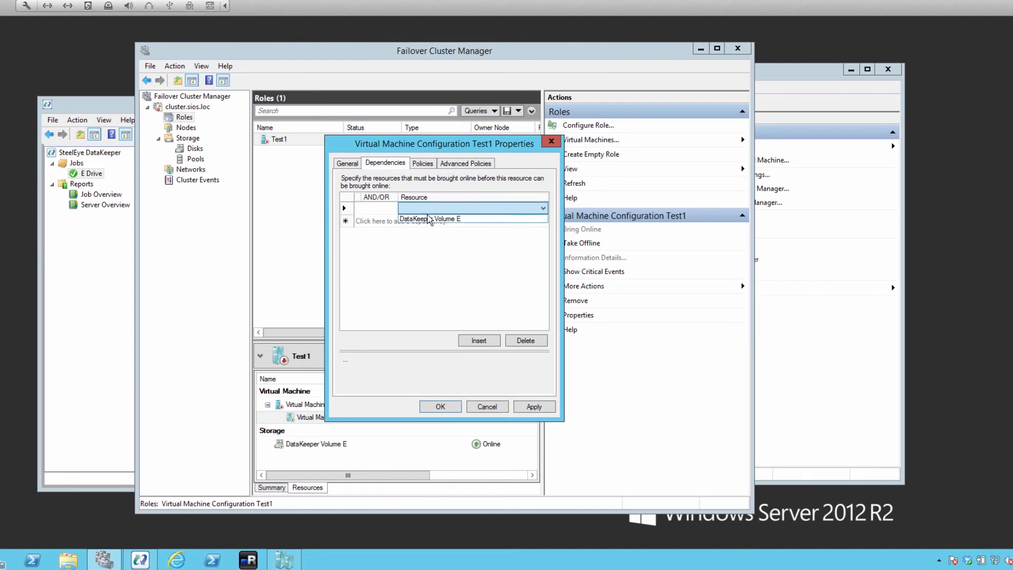
click(428, 218)
click(534, 407)
click(441, 406)
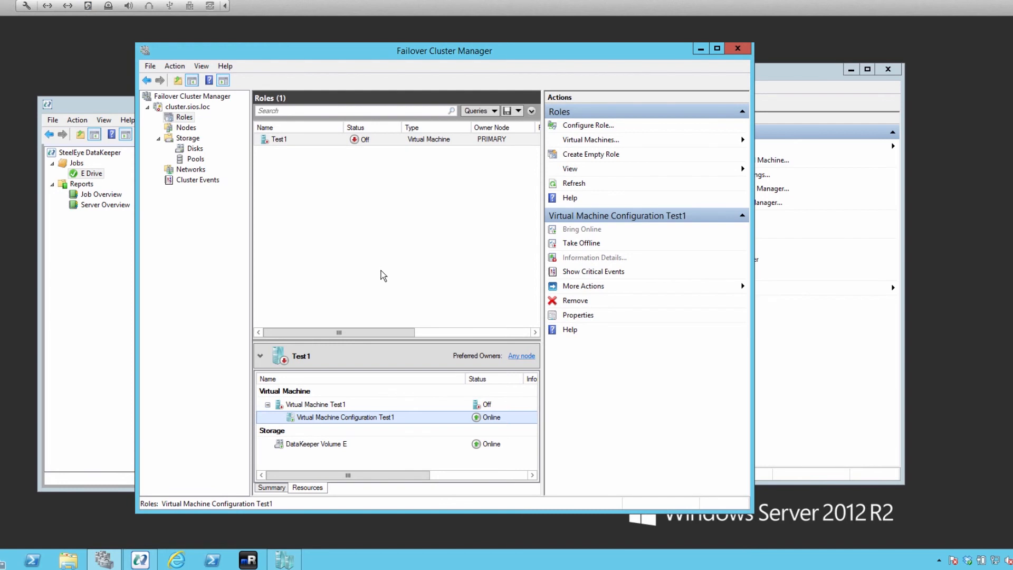
Step: Connect to the Test1 virtual machine and move its console window clear of the roles list
right_click(286, 143)
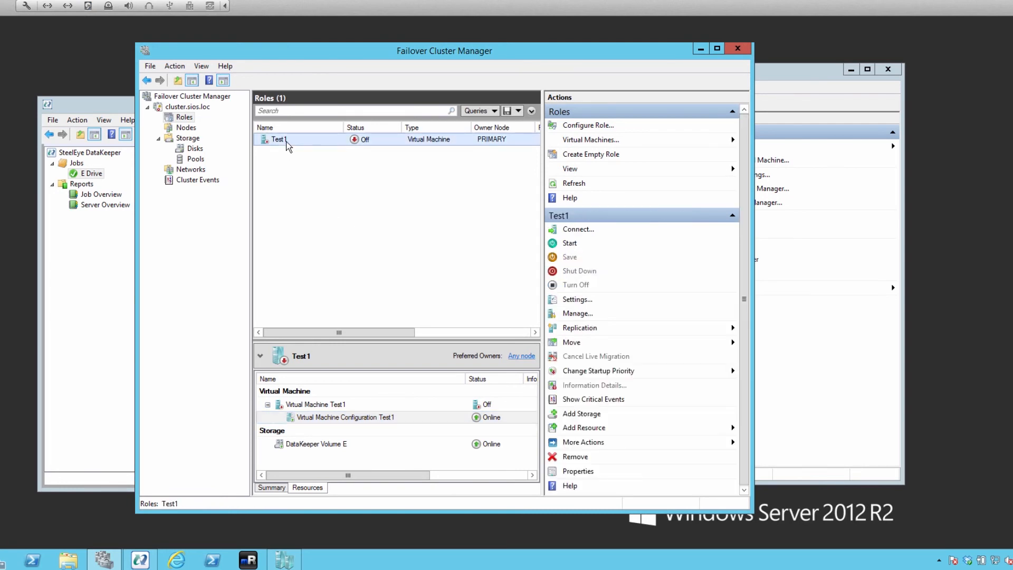
click(334, 148)
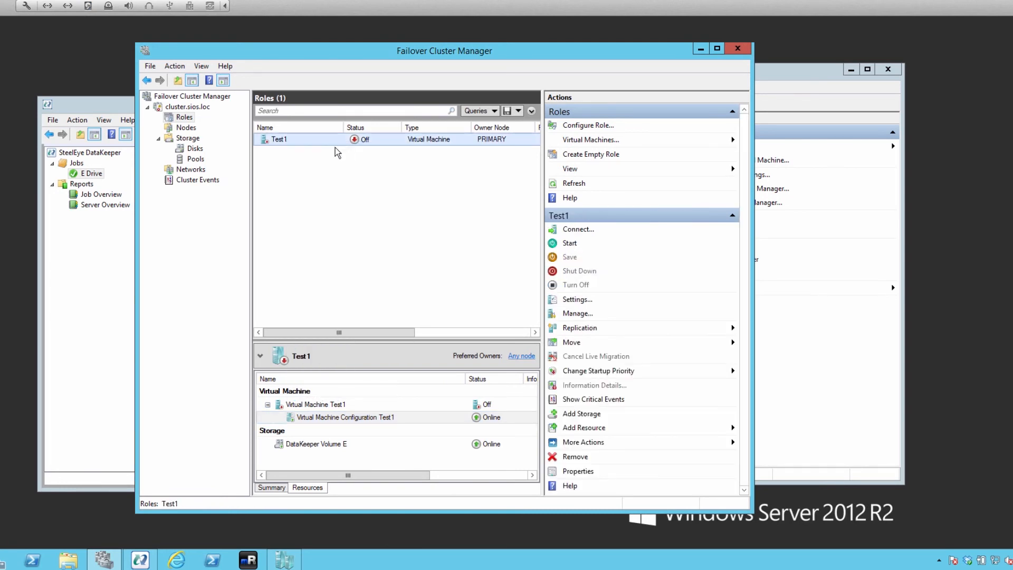
drag(337, 146, 858, 90)
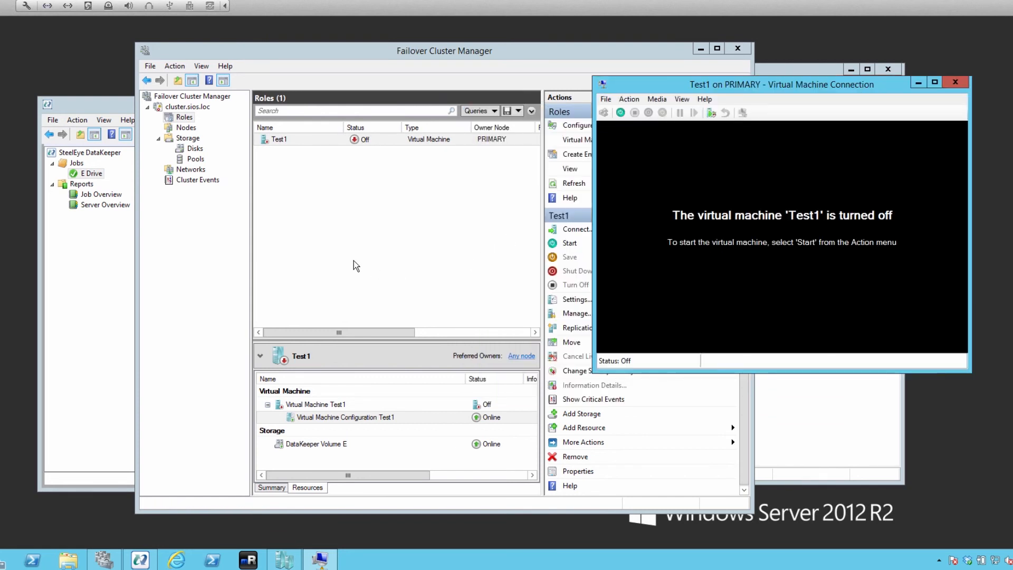
Step: Start the Test1 virtual machine from the cluster roles and widen the roles area to show the Information column
click(290, 142)
right_click(289, 141)
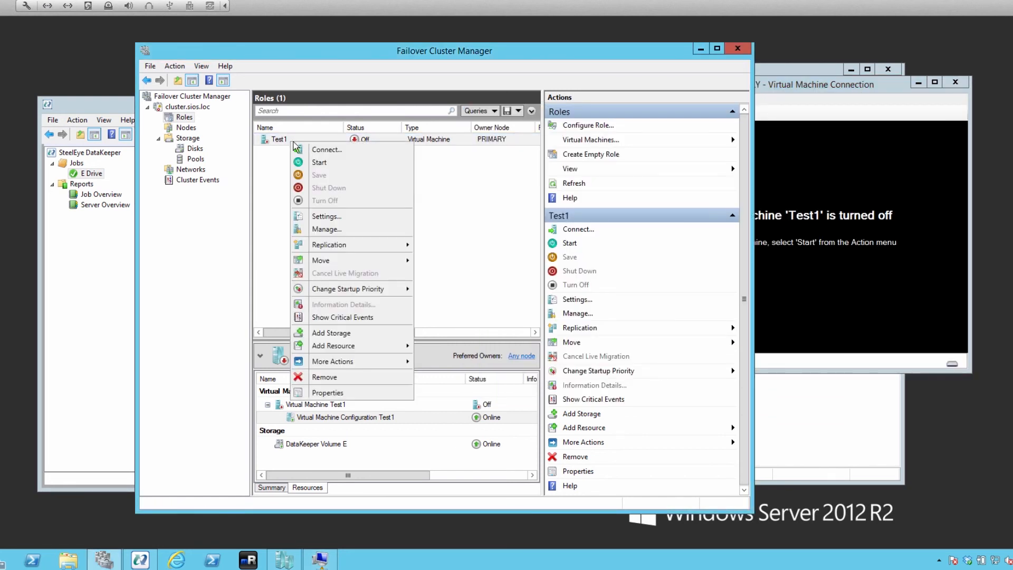
click(318, 162)
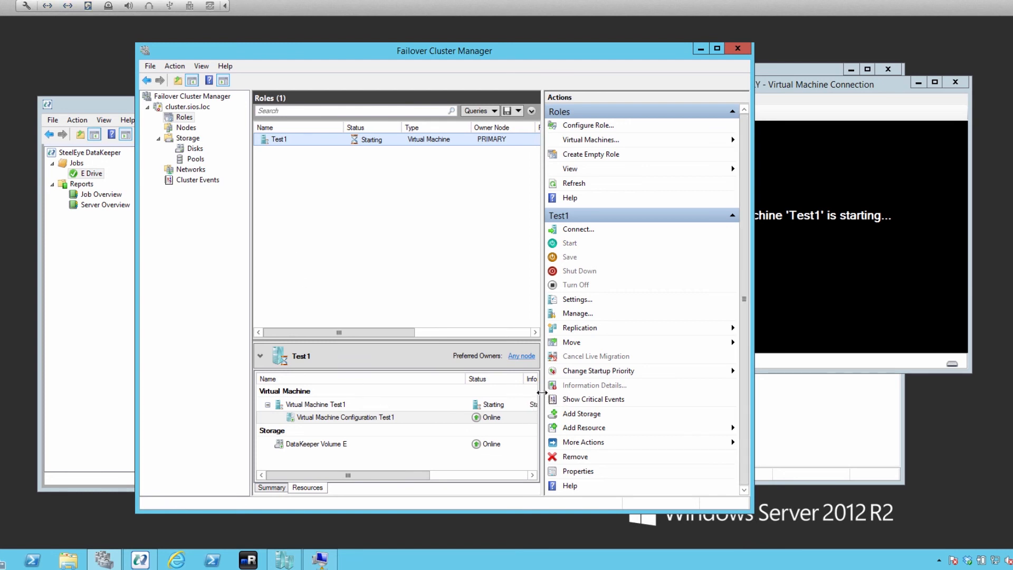
drag(542, 393, 630, 401)
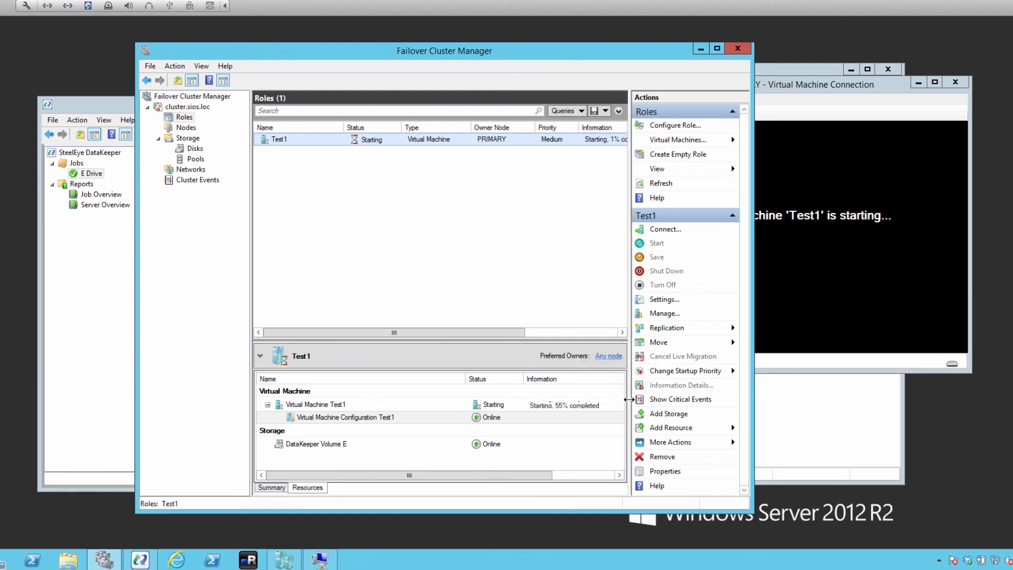